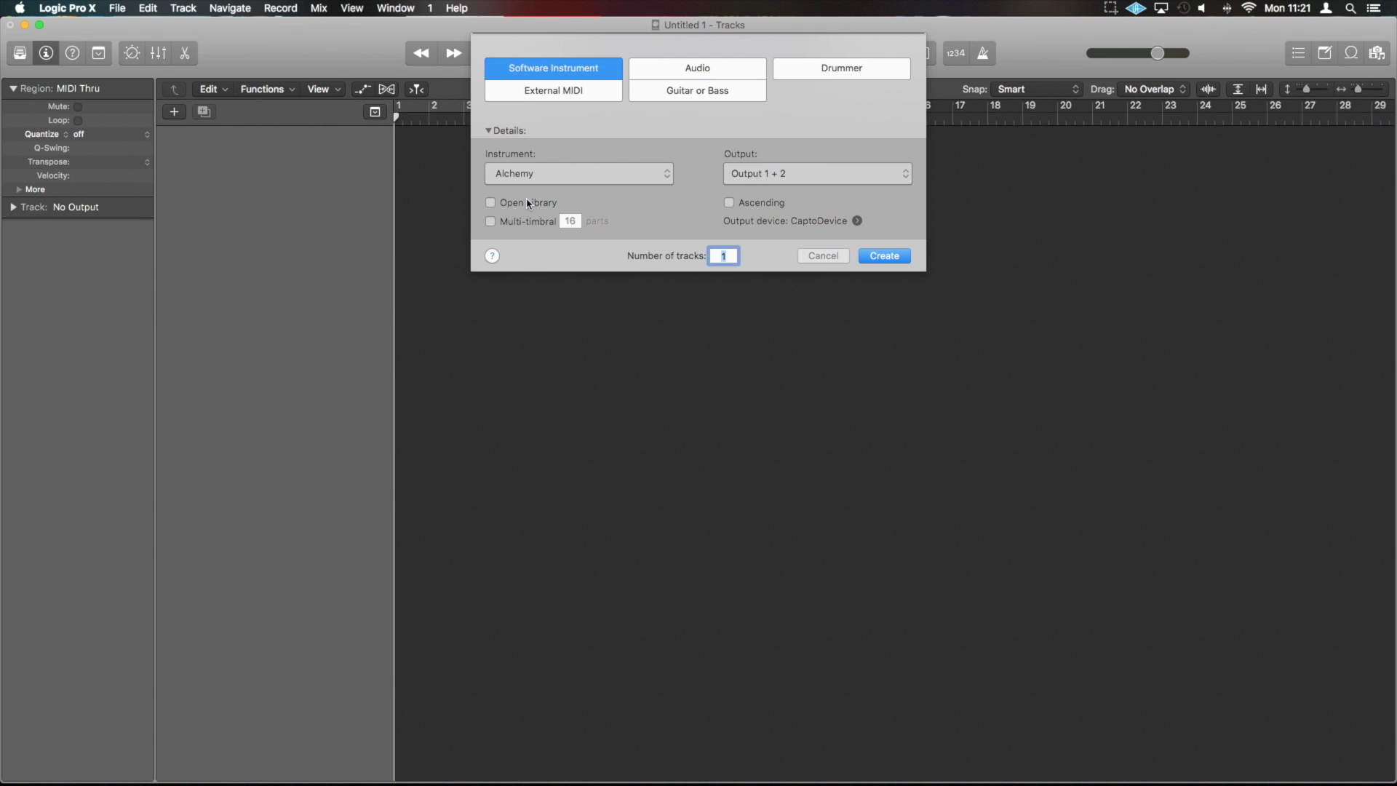
Create the Alchemy instrument track Inst 1 and move its plug-in window aside.
left_click(884, 257)
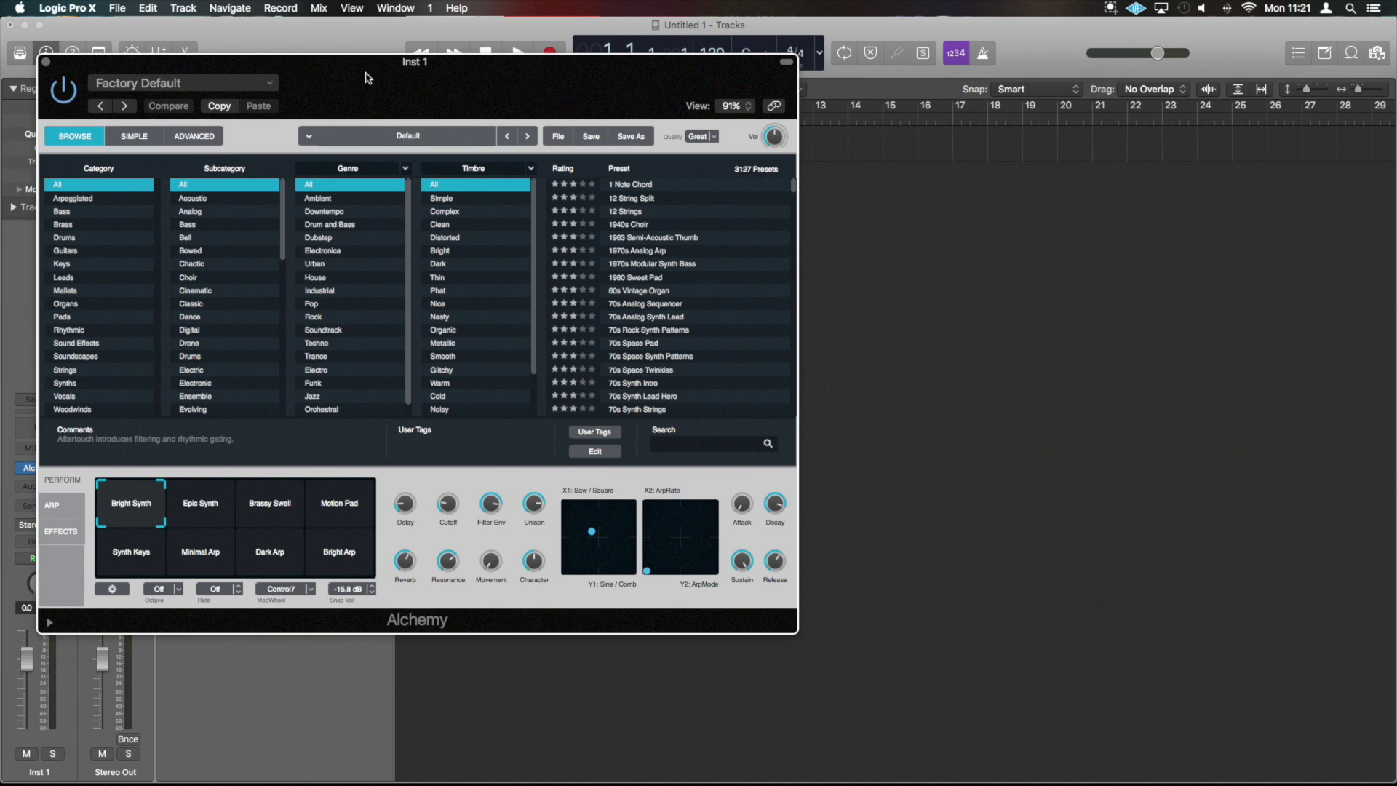
left_click_drag(366, 70, 735, 123)
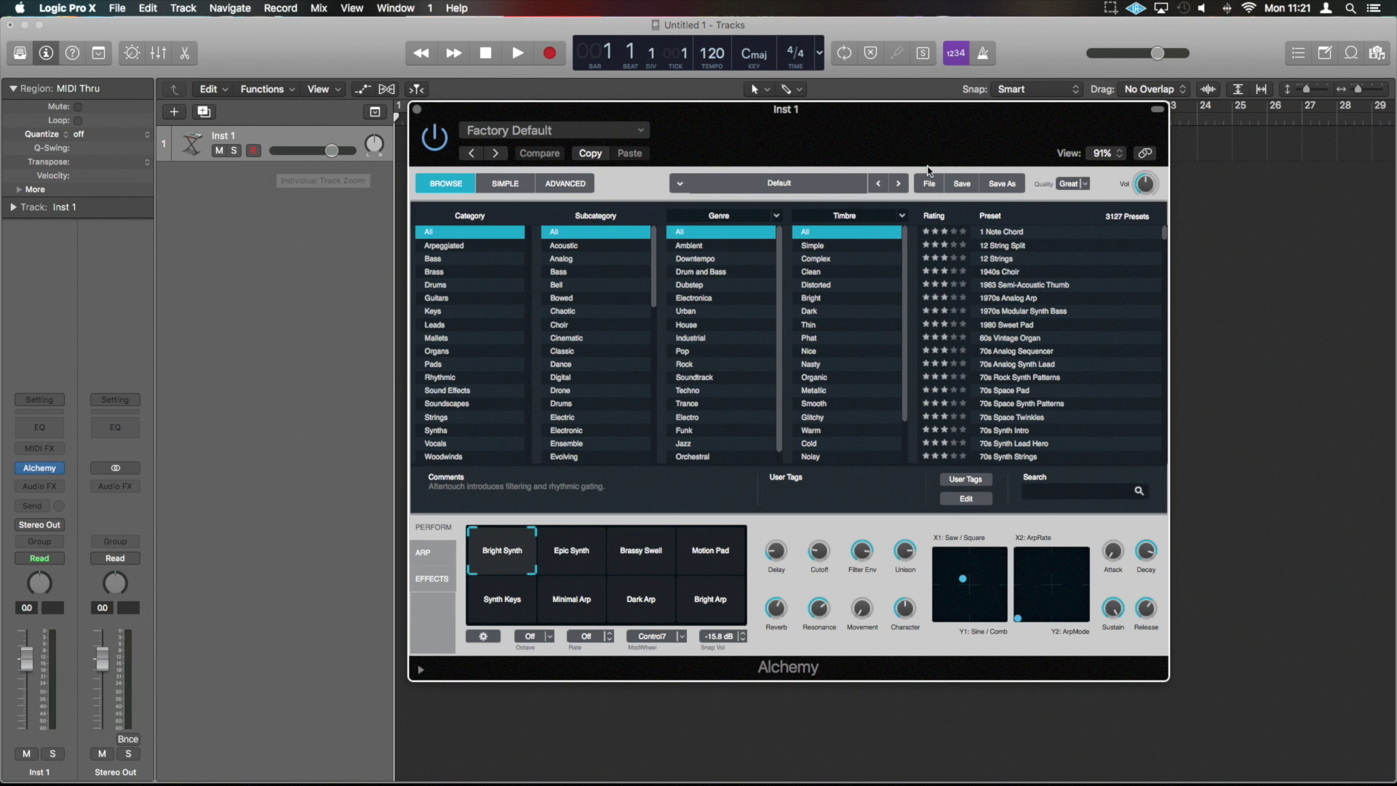
Clear Alchemy to a blank Default patch and move its window down to reveal the ruler.
left_click(927, 187)
left_click(943, 220)
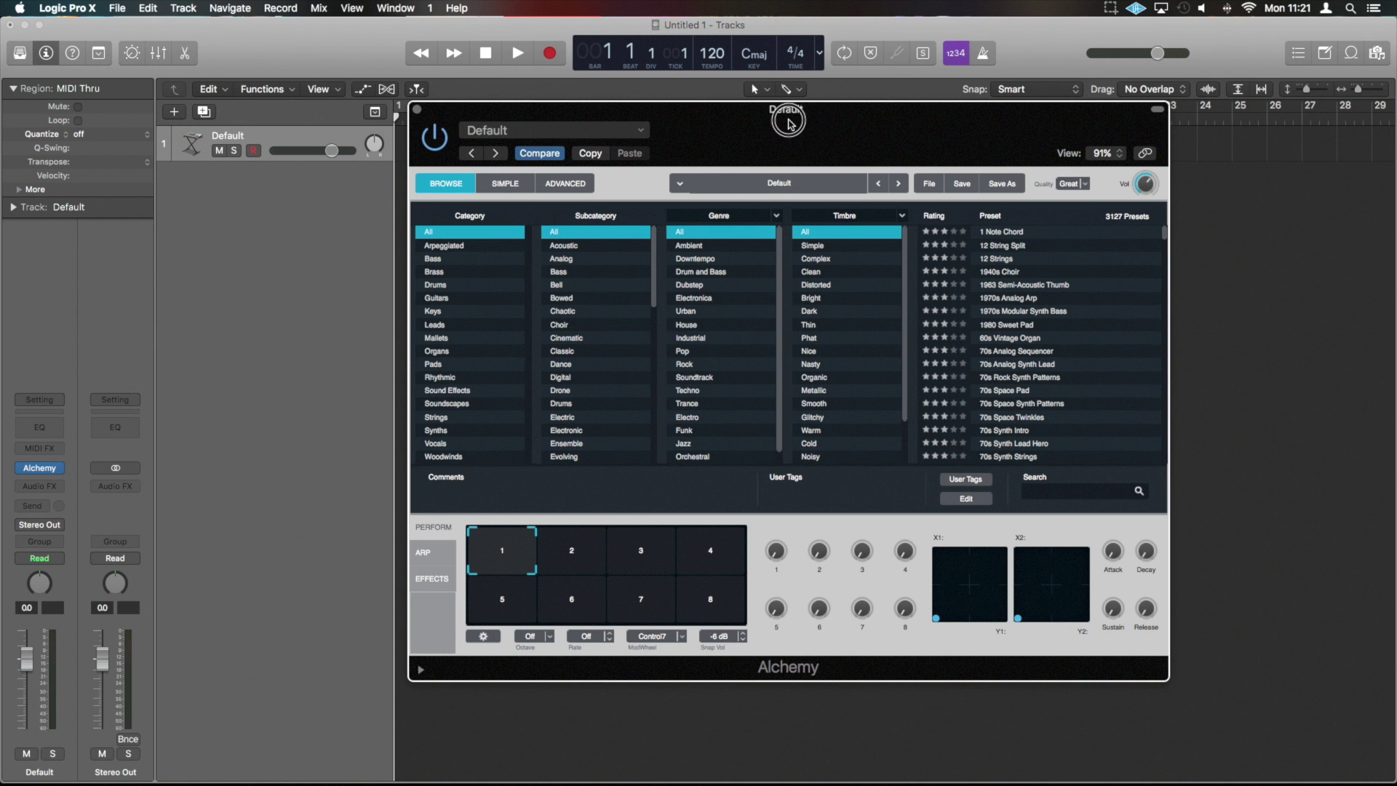
left_click_drag(789, 114, 776, 189)
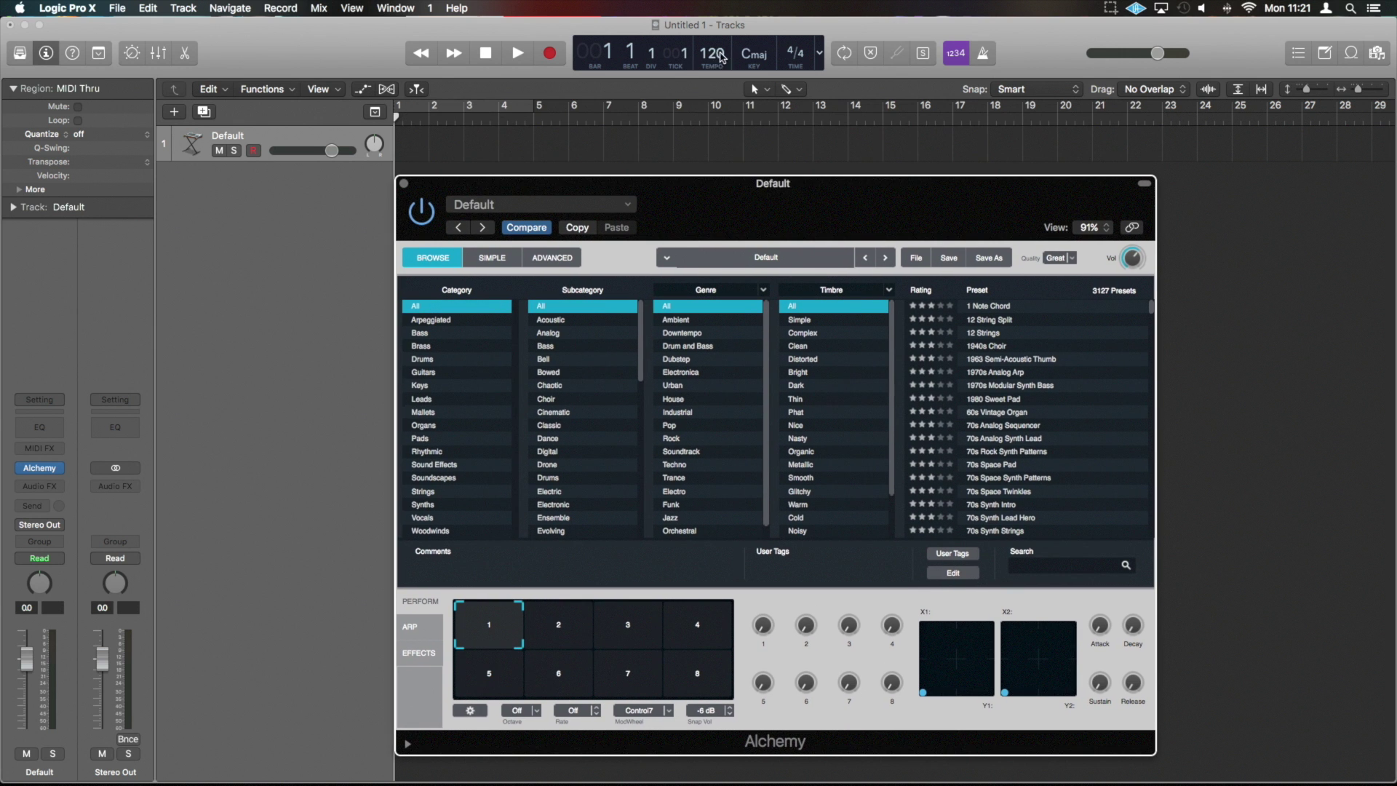
Set the project tempo to 128 and turn on a cycle over bars 1 to 5.
double_click(713, 53)
type("128")
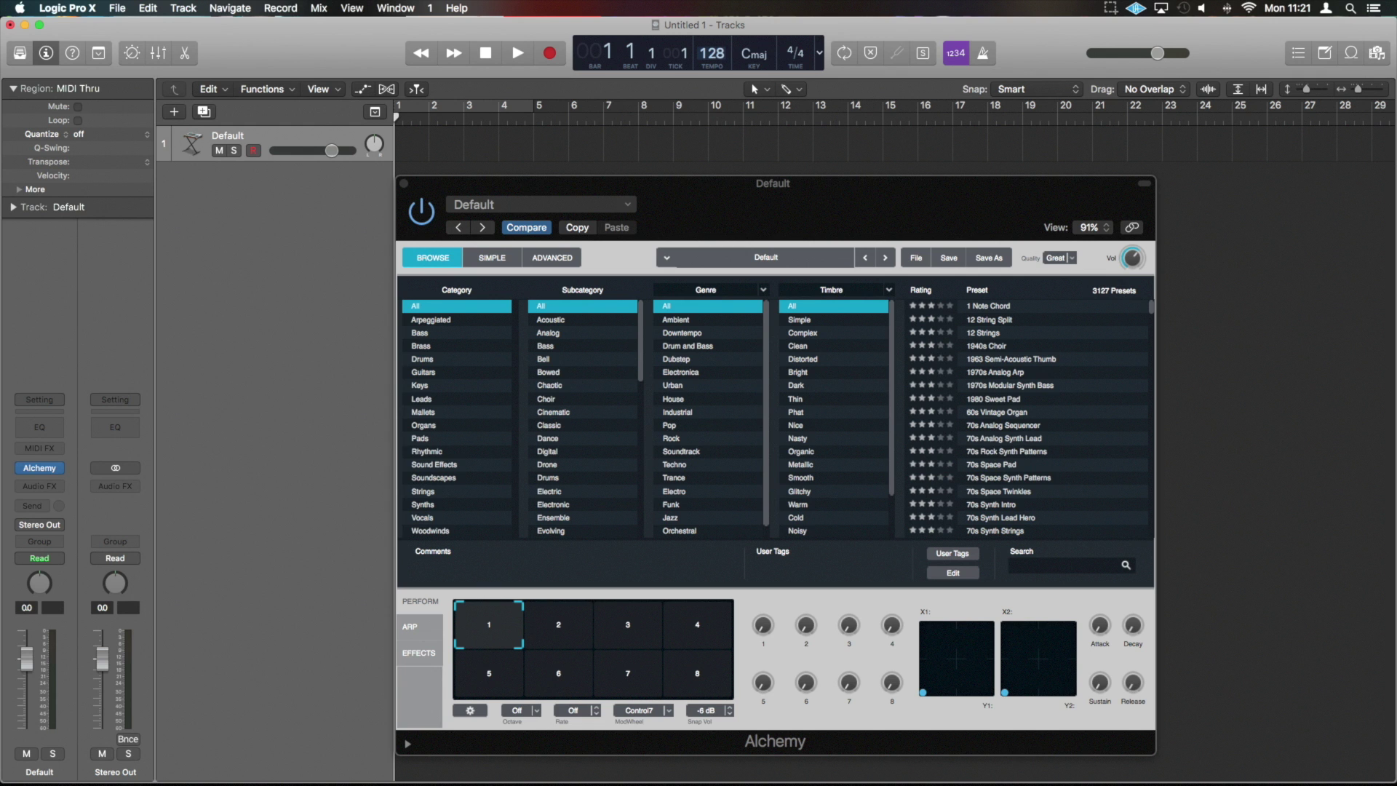
key("Return")
left_click(533, 107)
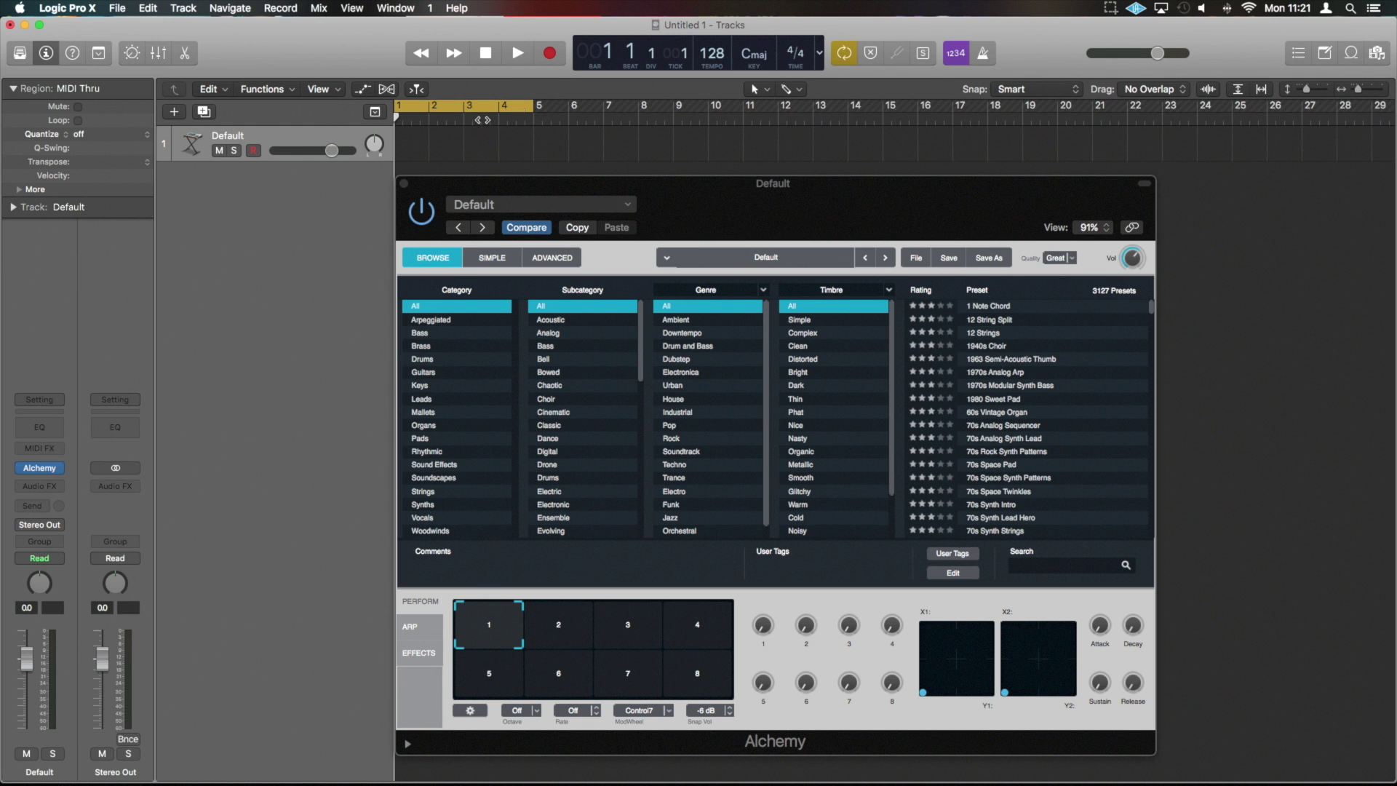
Draw a MIDI region over bars 1–5, add one four-bar C3 note in the Piano Roll, and play it.
left_click_drag(408, 145, 532, 153)
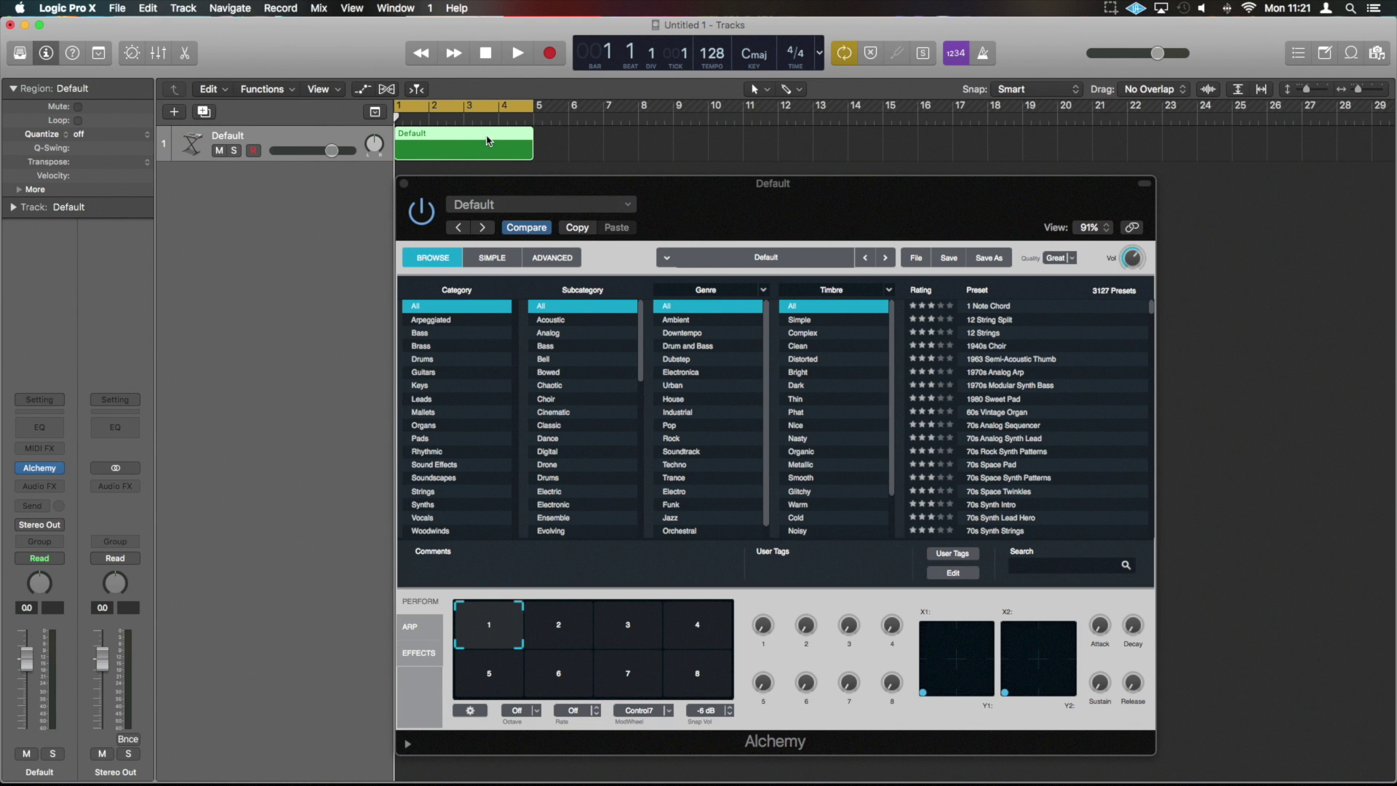
double_click(487, 142)
left_click_drag(699, 195, 695, 38)
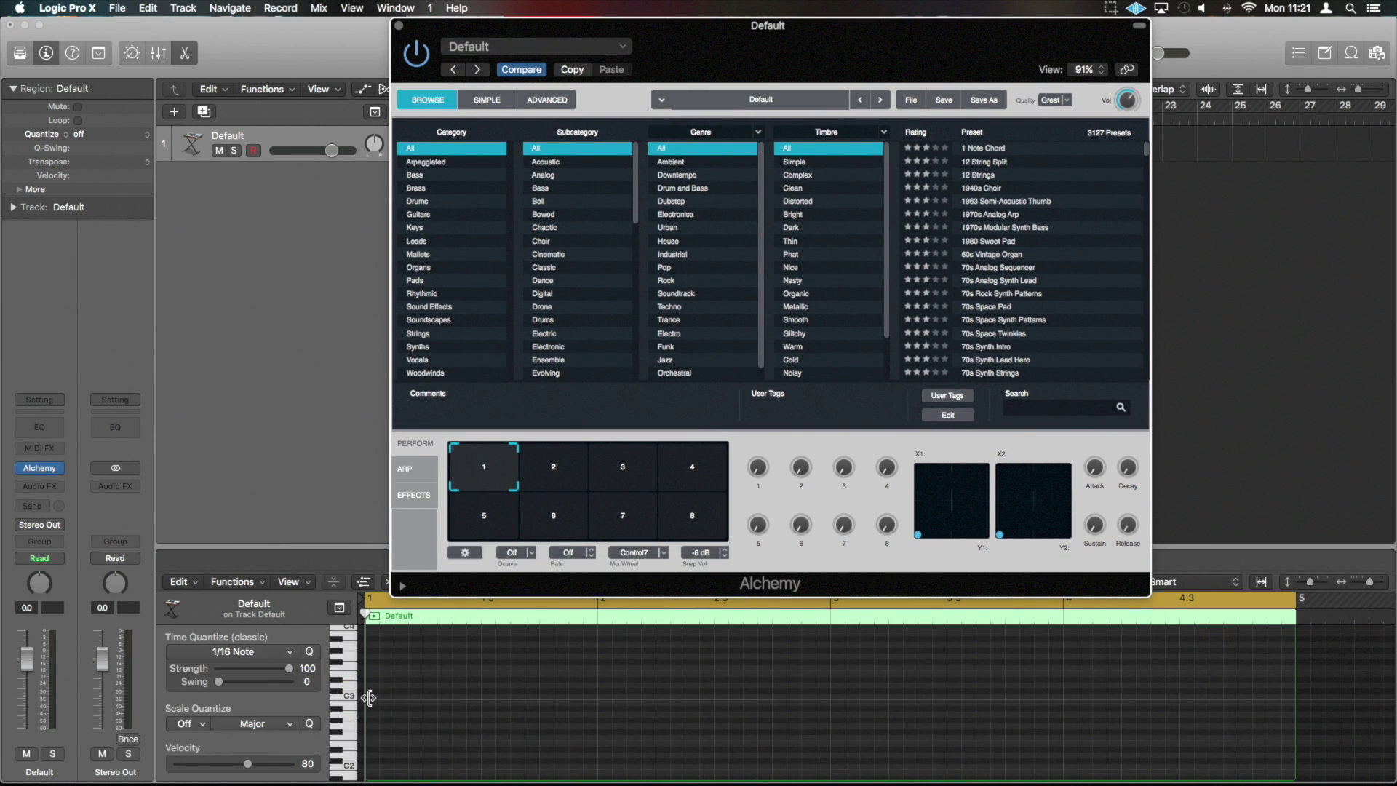
left_click_drag(370, 697, 1303, 718)
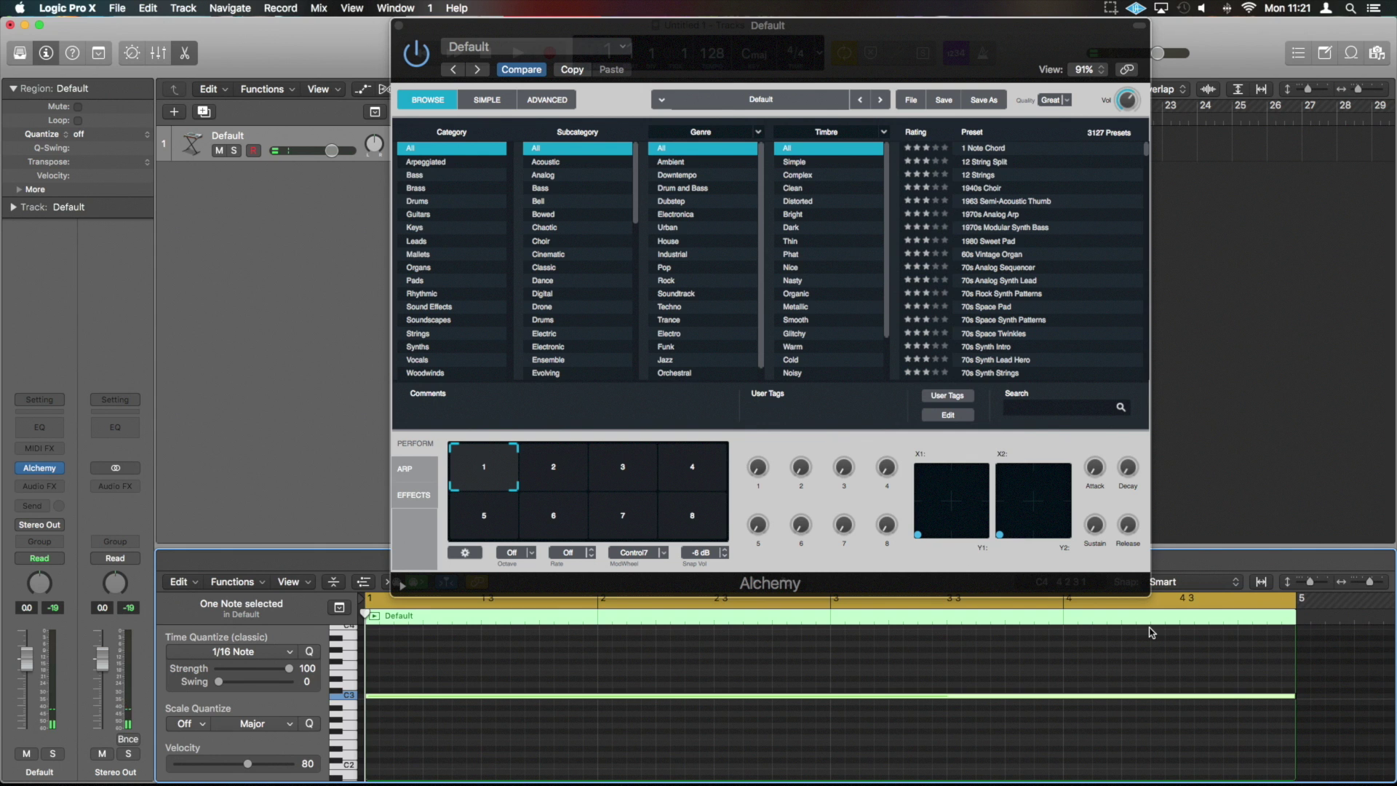
key("space")
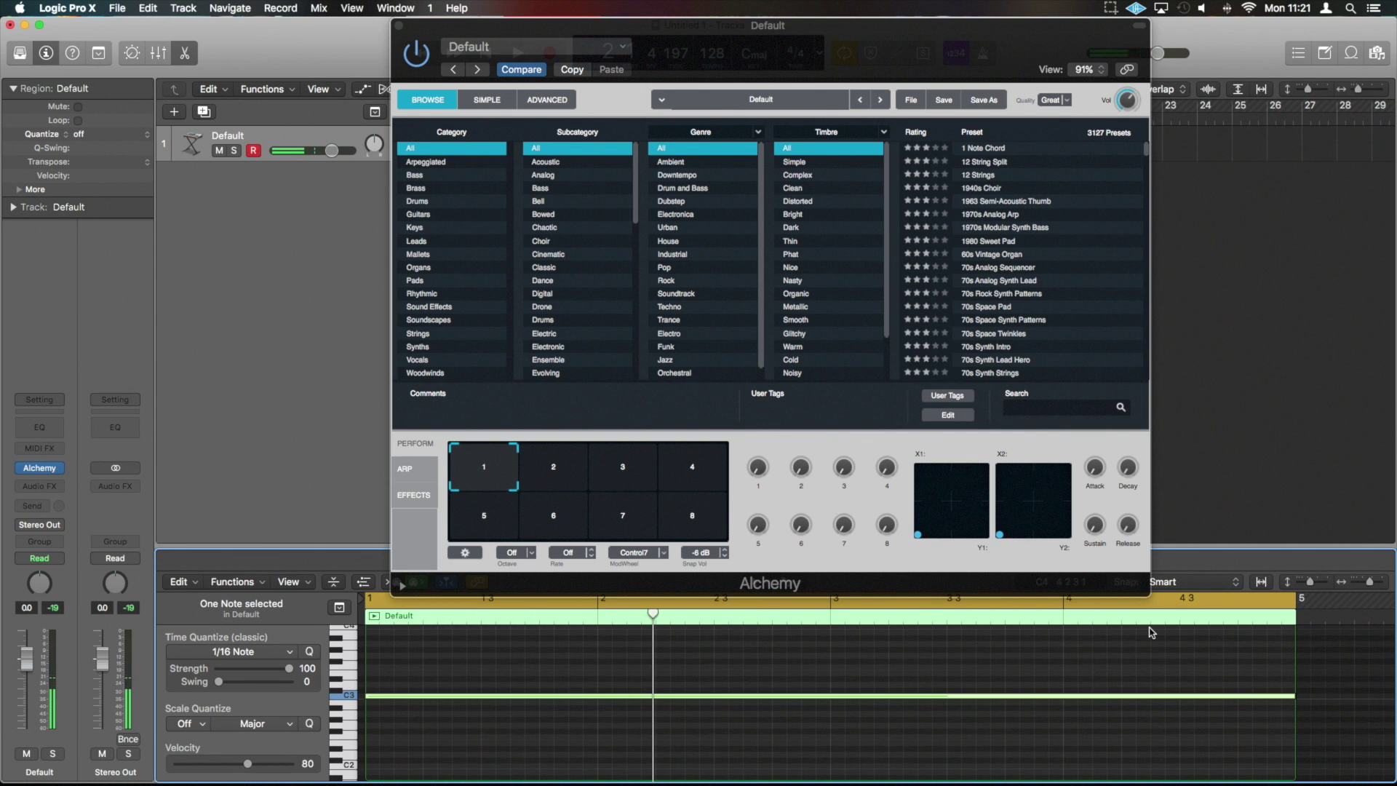
Show Alchemy's advanced controls and drop Source A's coarse tune to -48 semitones, auditioning it.
left_click(554, 108)
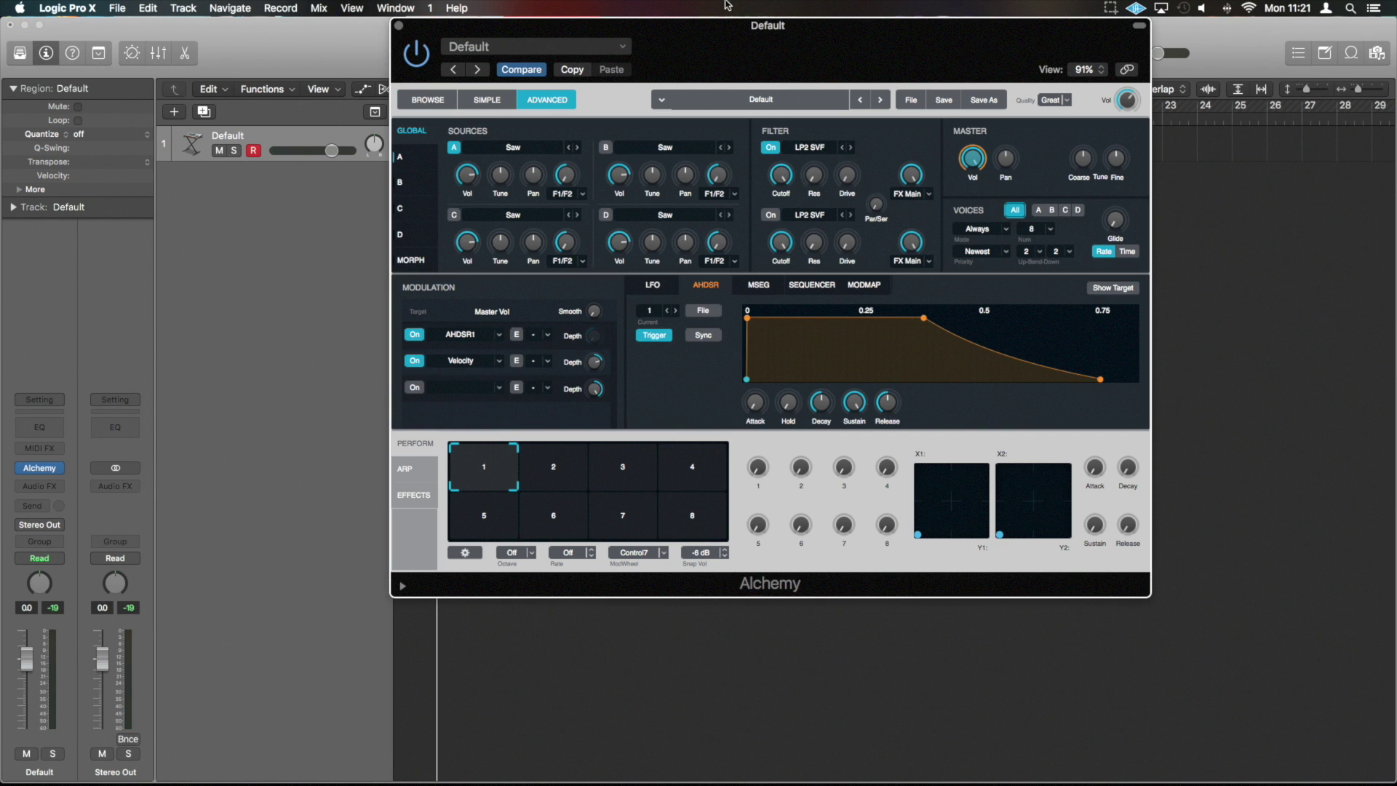
left_click_drag(802, 47, 766, 140)
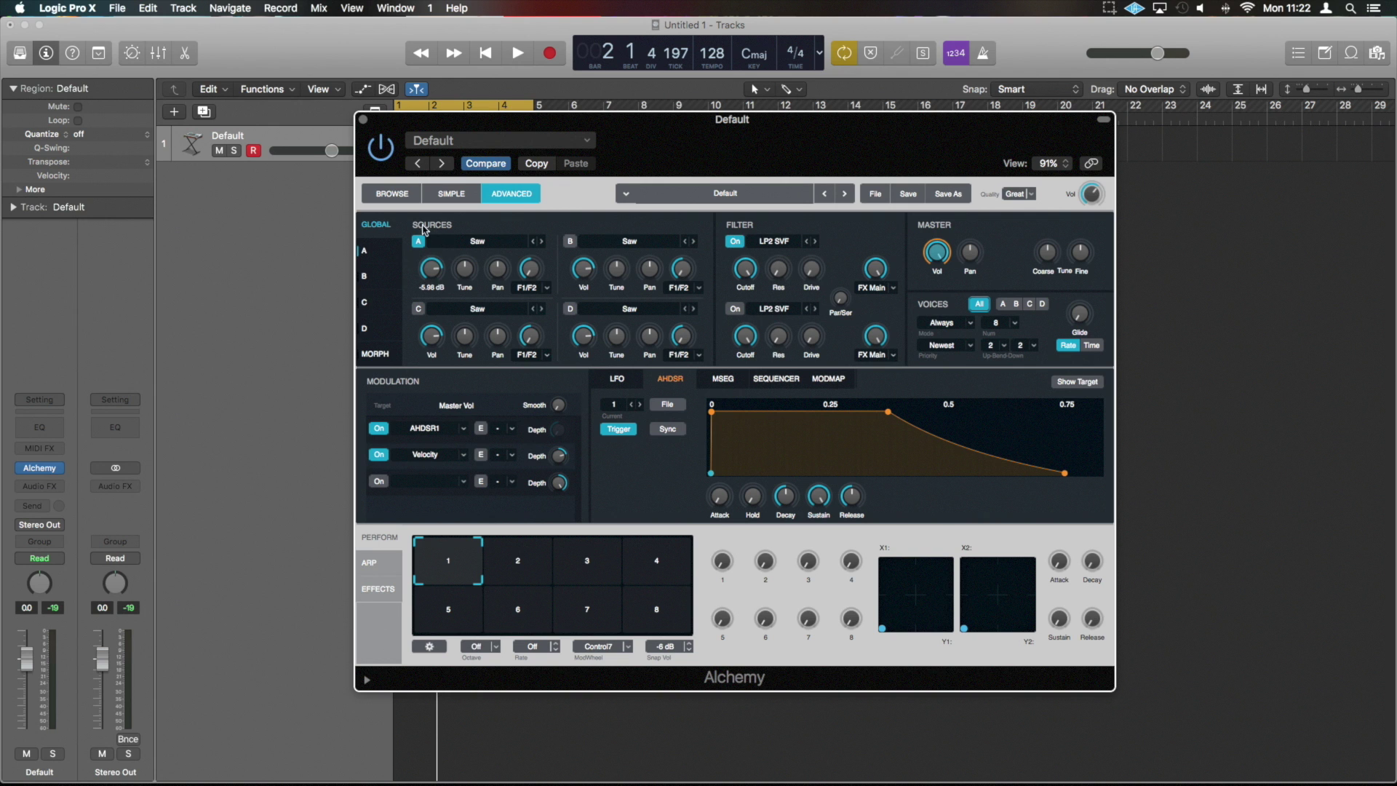
mouse_move(422, 268)
left_click(467, 276)
left_click_drag(467, 277, 513, 396)
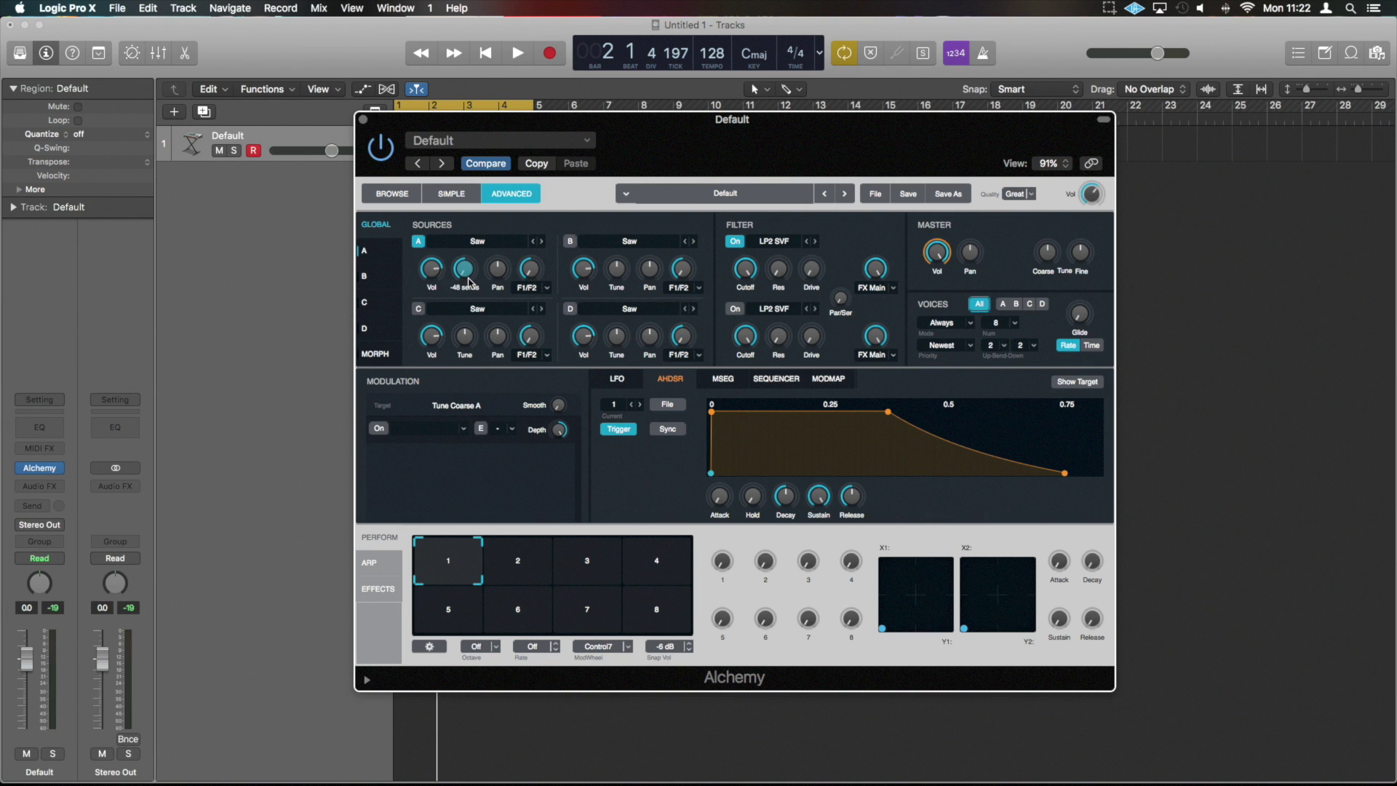
key("space")
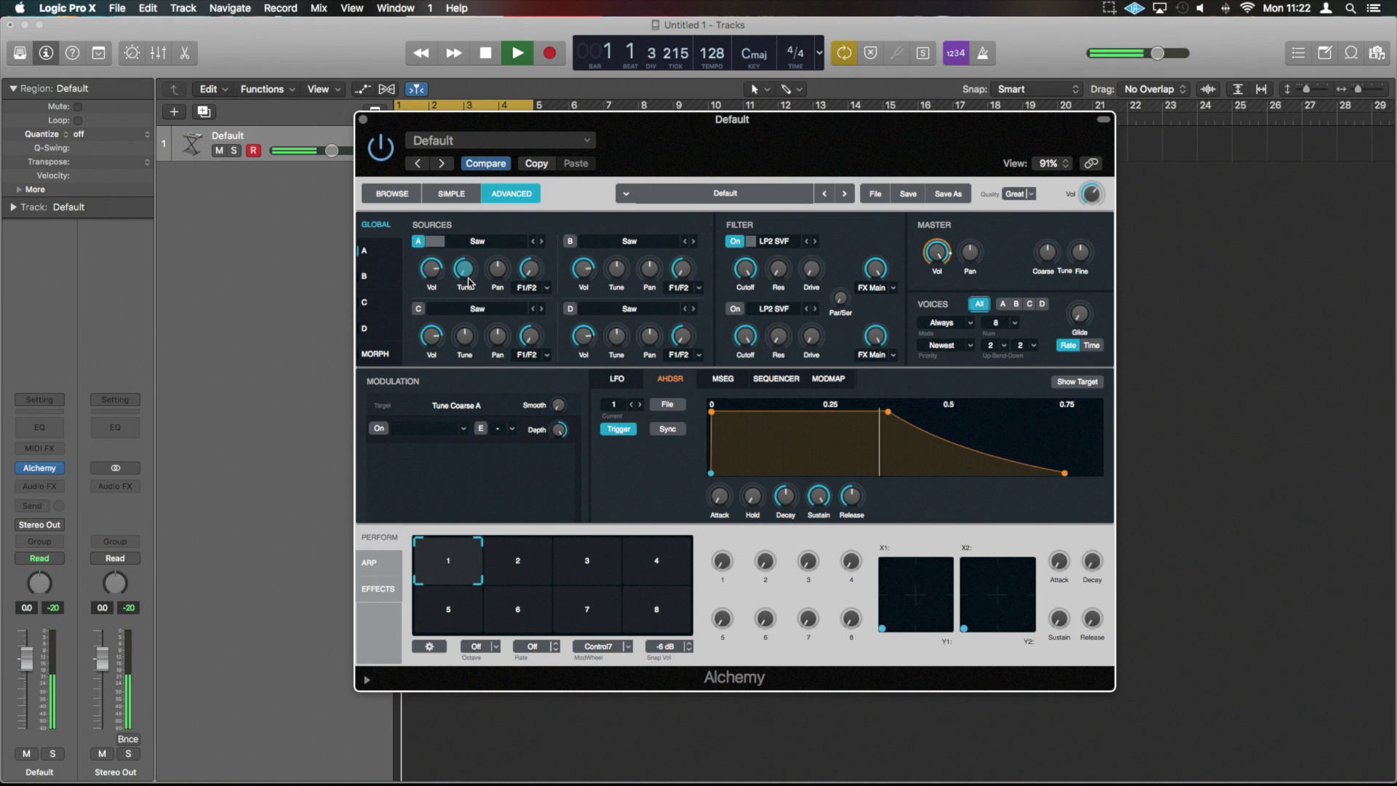
key("space")
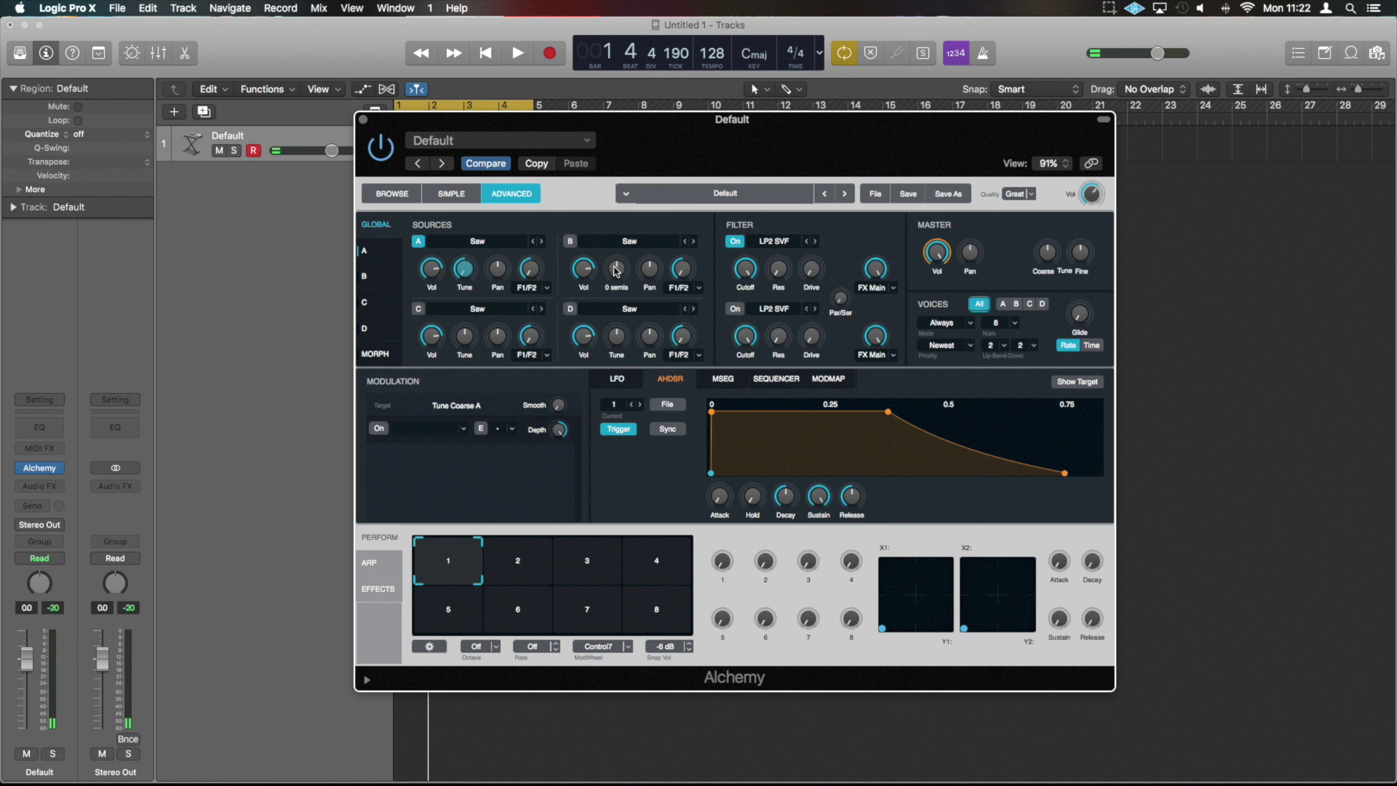
Raise Source A's tune to 1, then +48 semitones, and settle on 14, auditioning each.
left_click(464, 254)
left_click_drag(464, 254, 463, 200)
key("space")
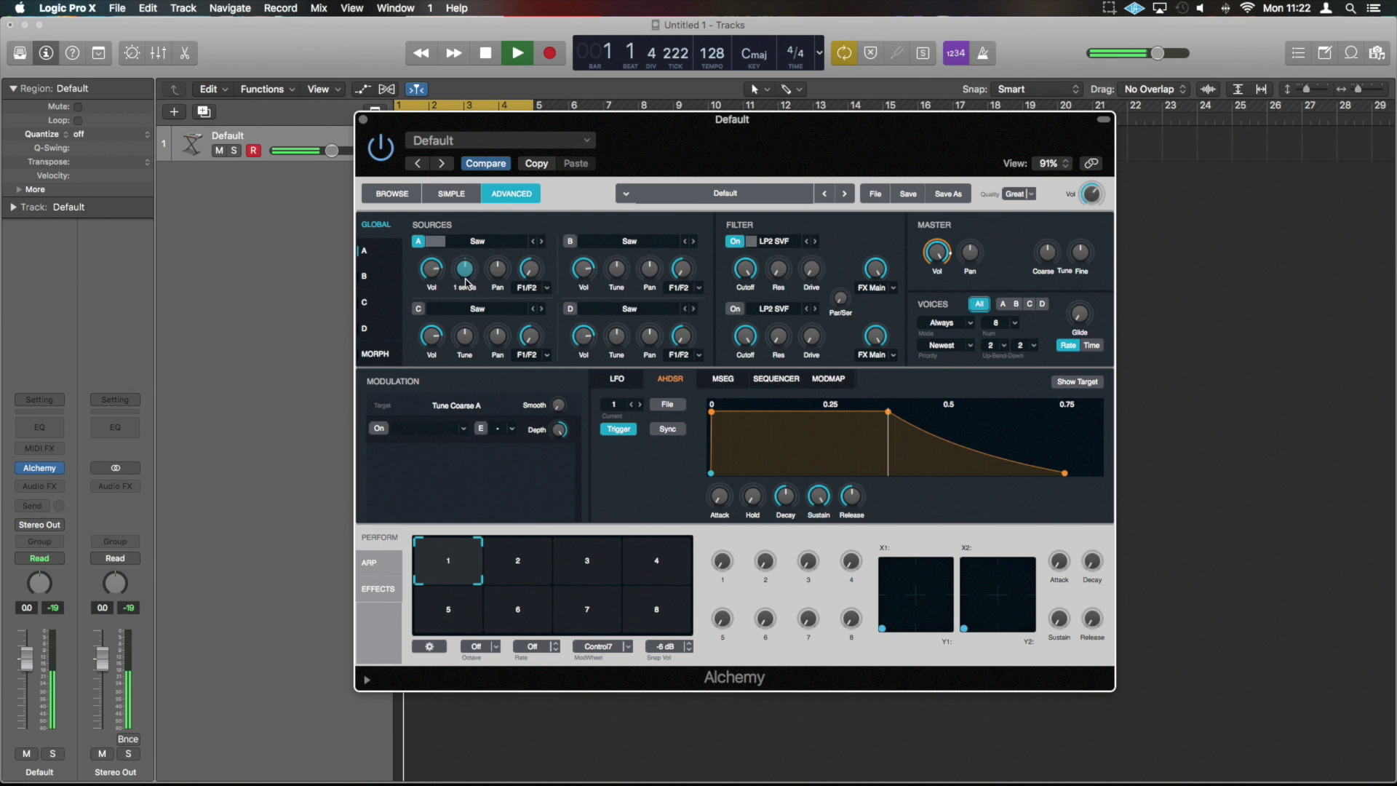
left_click_drag(467, 275, 469, 186)
key("space")
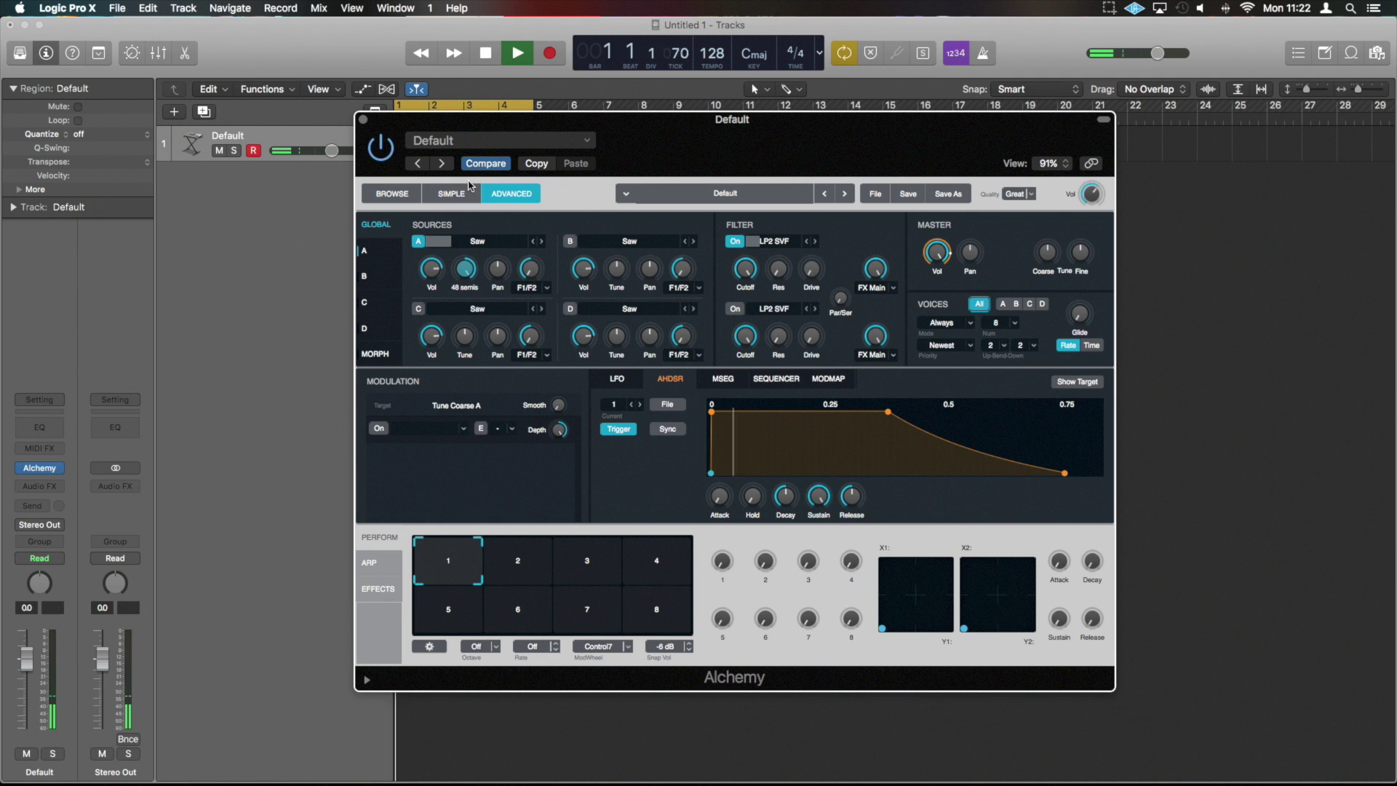
key("space")
left_click_drag(466, 269, 479, 329)
left_click(468, 285)
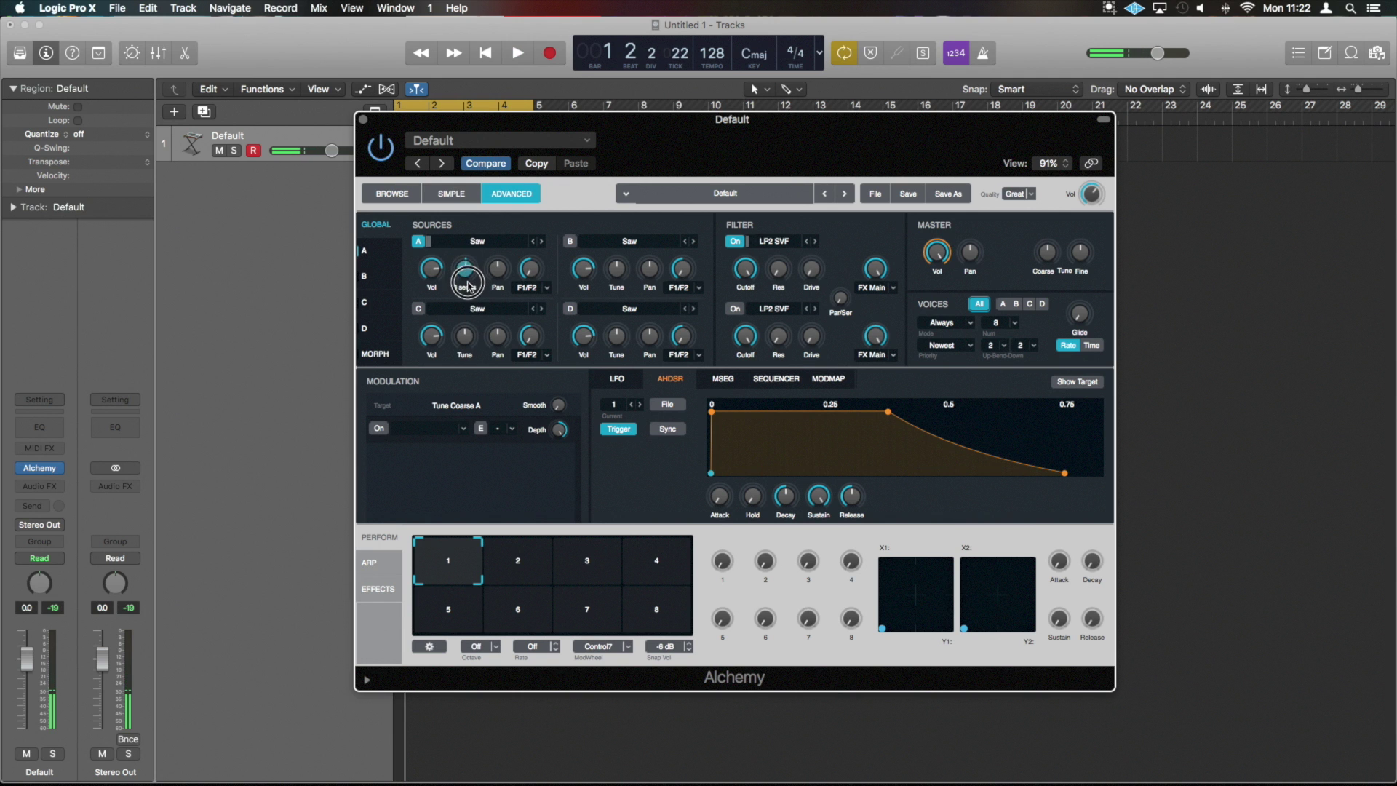
Keep the LP2 SVF filter and sweep Filter 1 Cutoff from 88 Hz up to 1405 Hz while playing.
left_click(782, 246)
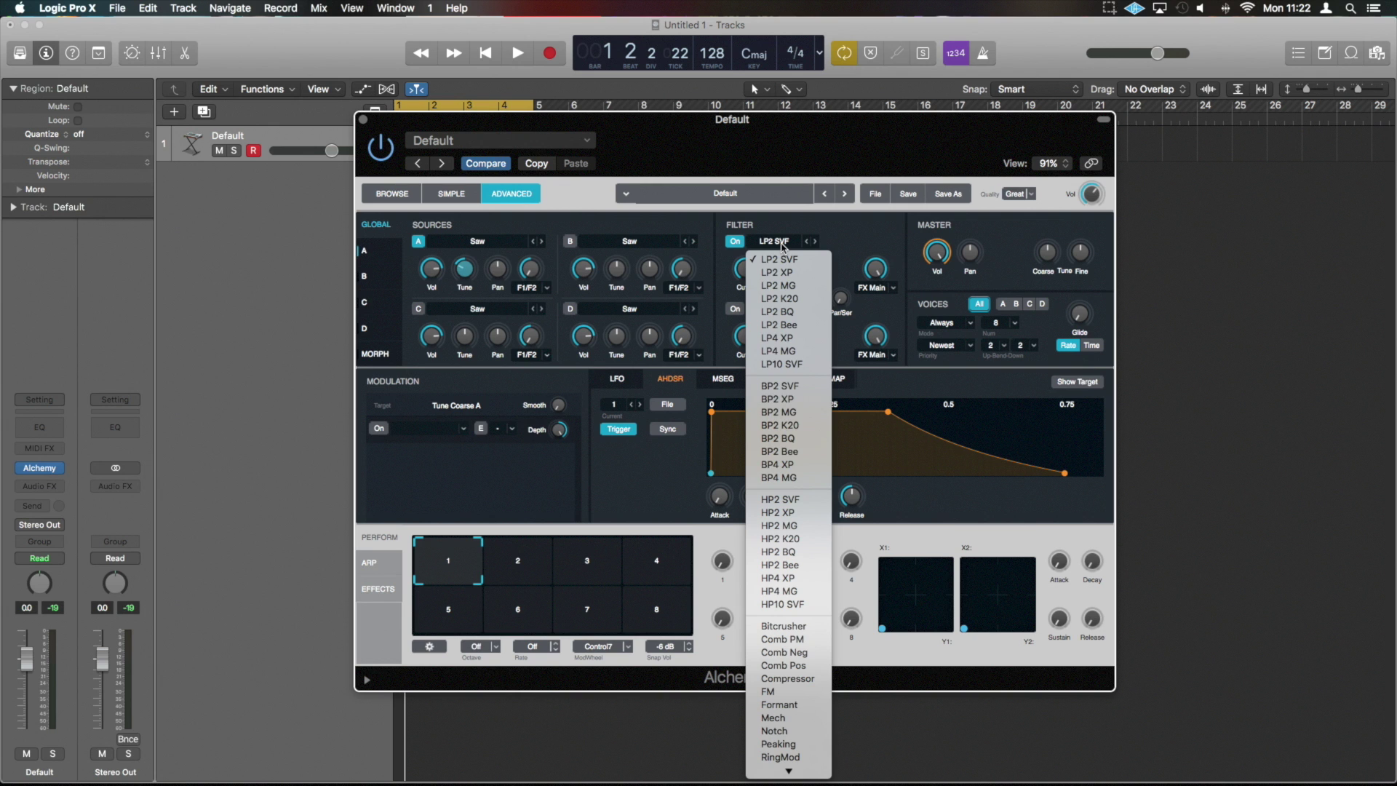
left_click(804, 260)
left_click_drag(746, 271, 798, 418)
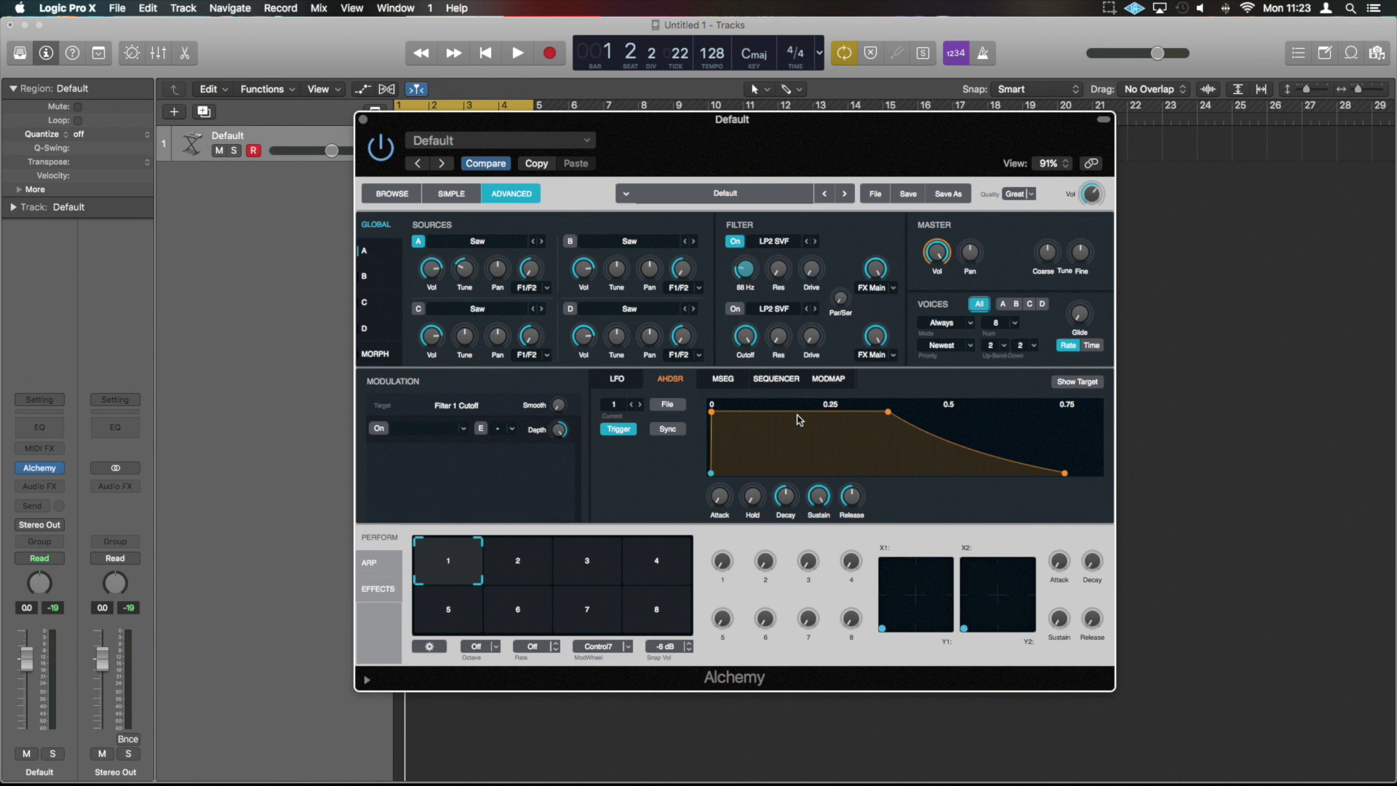
key("space")
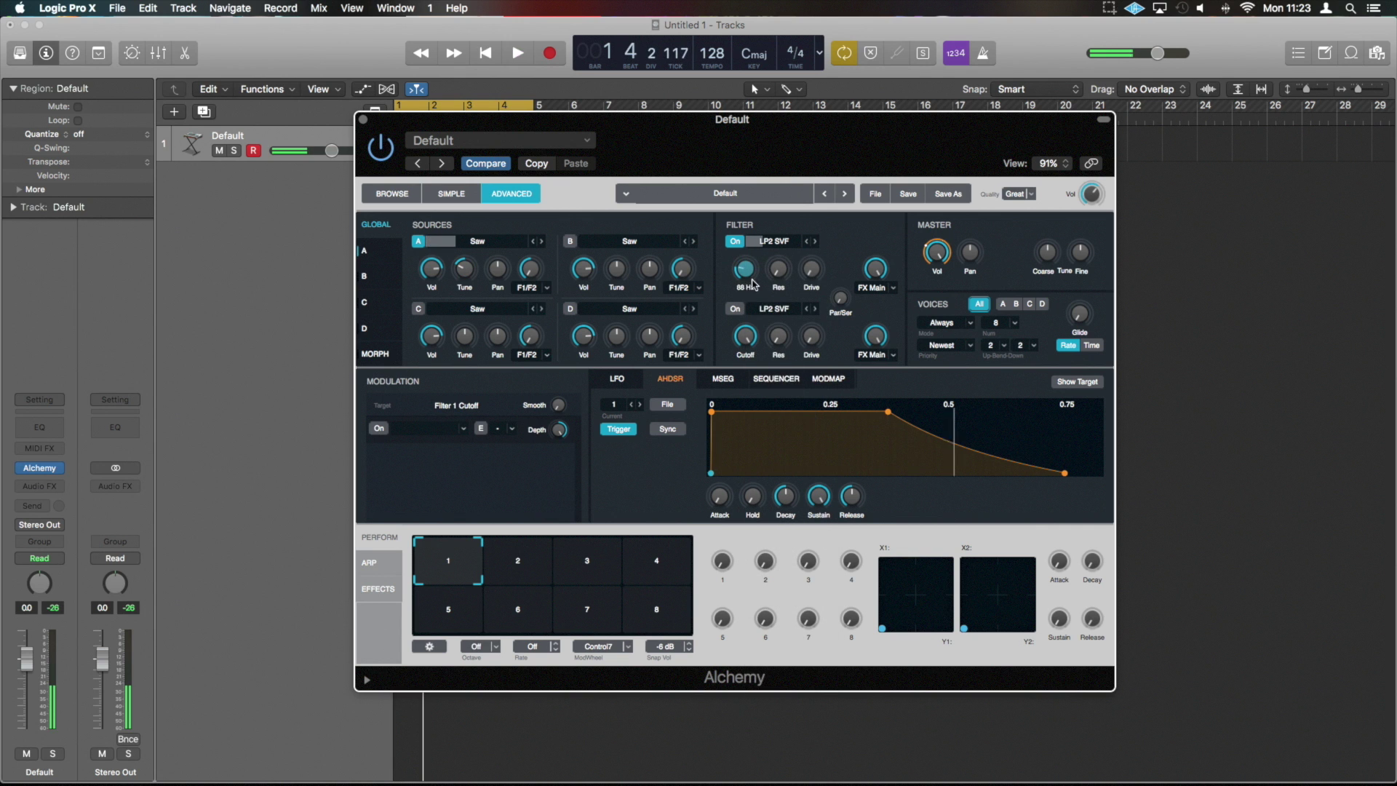
mouse_move(749, 279)
left_mouse_down()
mouse_move(757, 178)
mouse_move(749, 273)
mouse_move(750, 256)
left_mouse_up()
key("space")
left_click_drag(633, 149, 820, 132)
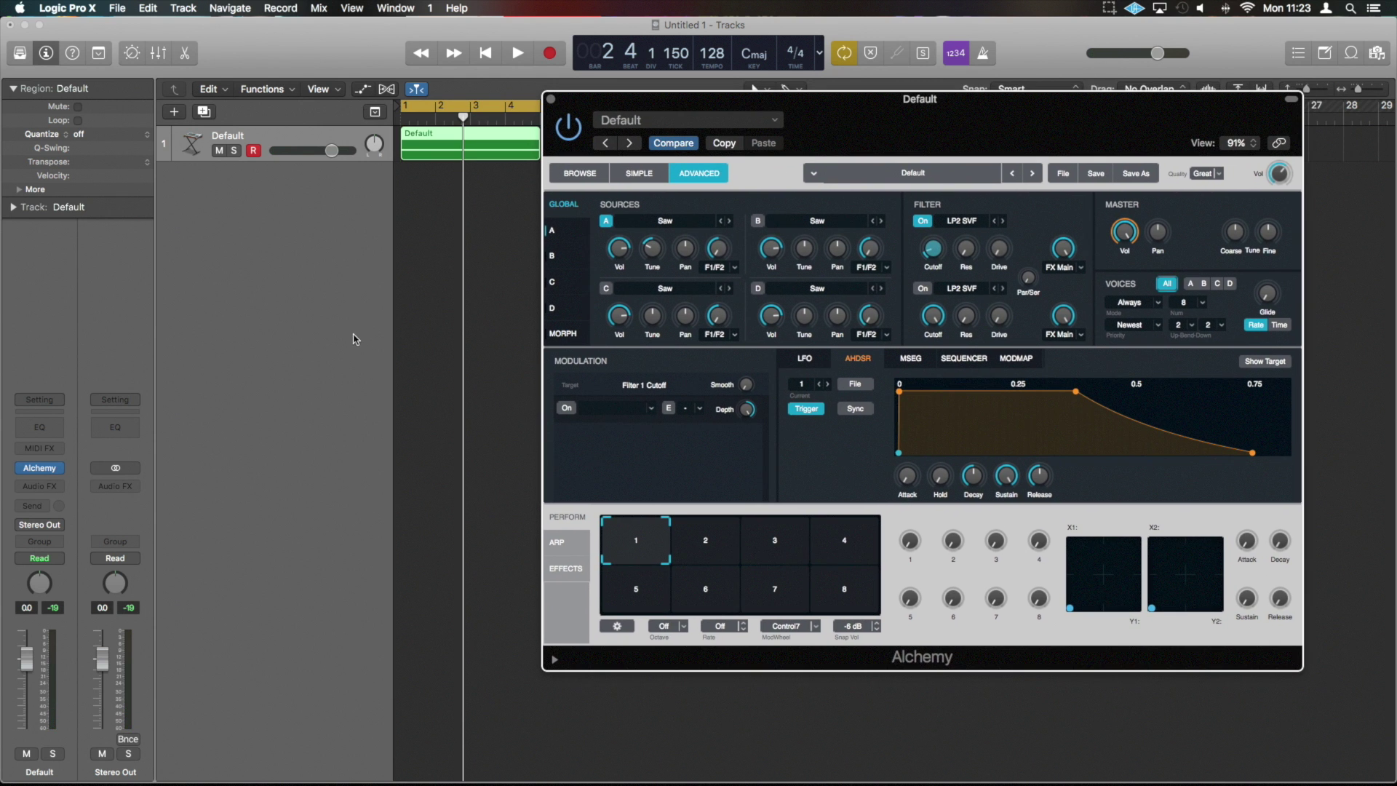
In Touch mode, record moves of Source A's coarse tune and Filter 1 Cutoff during playback.
left_click(39, 559)
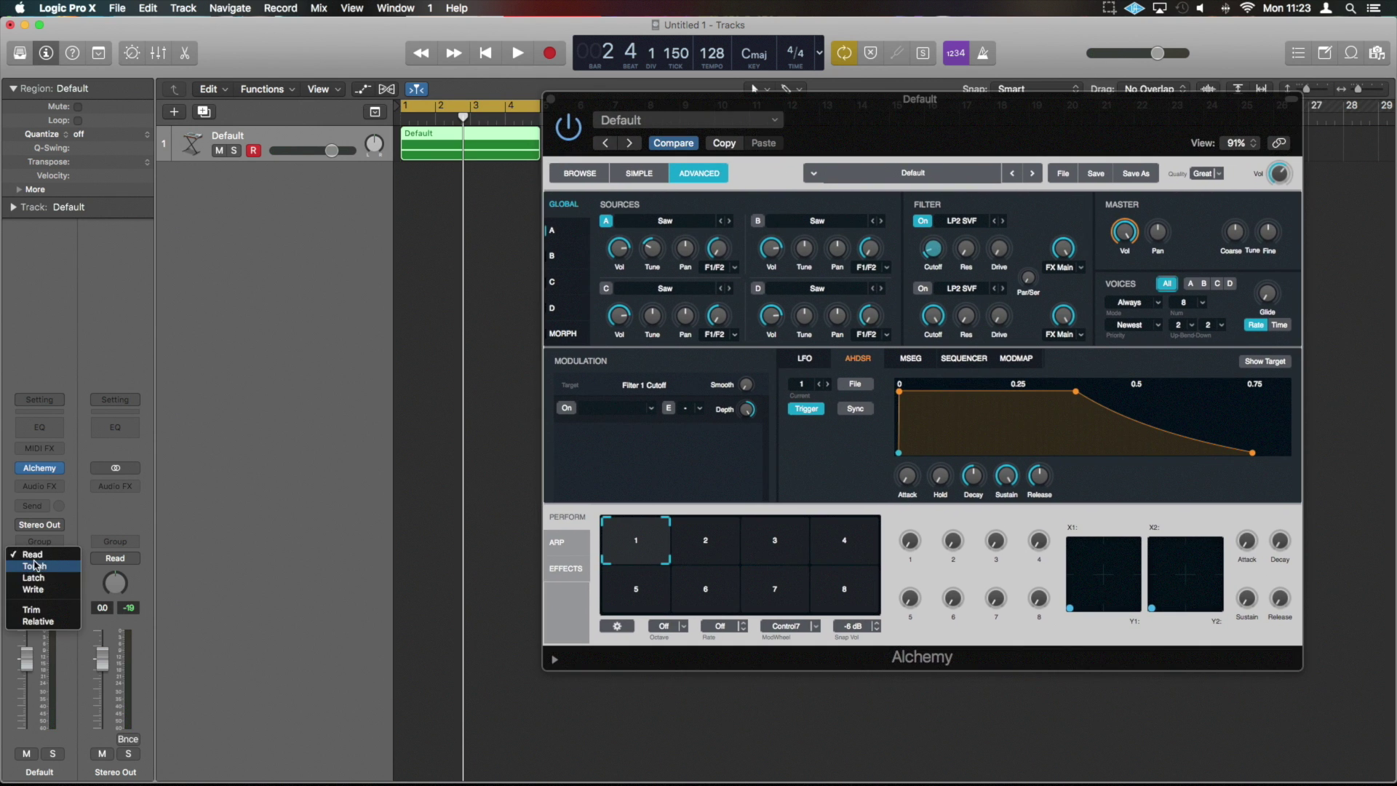
left_click(51, 570)
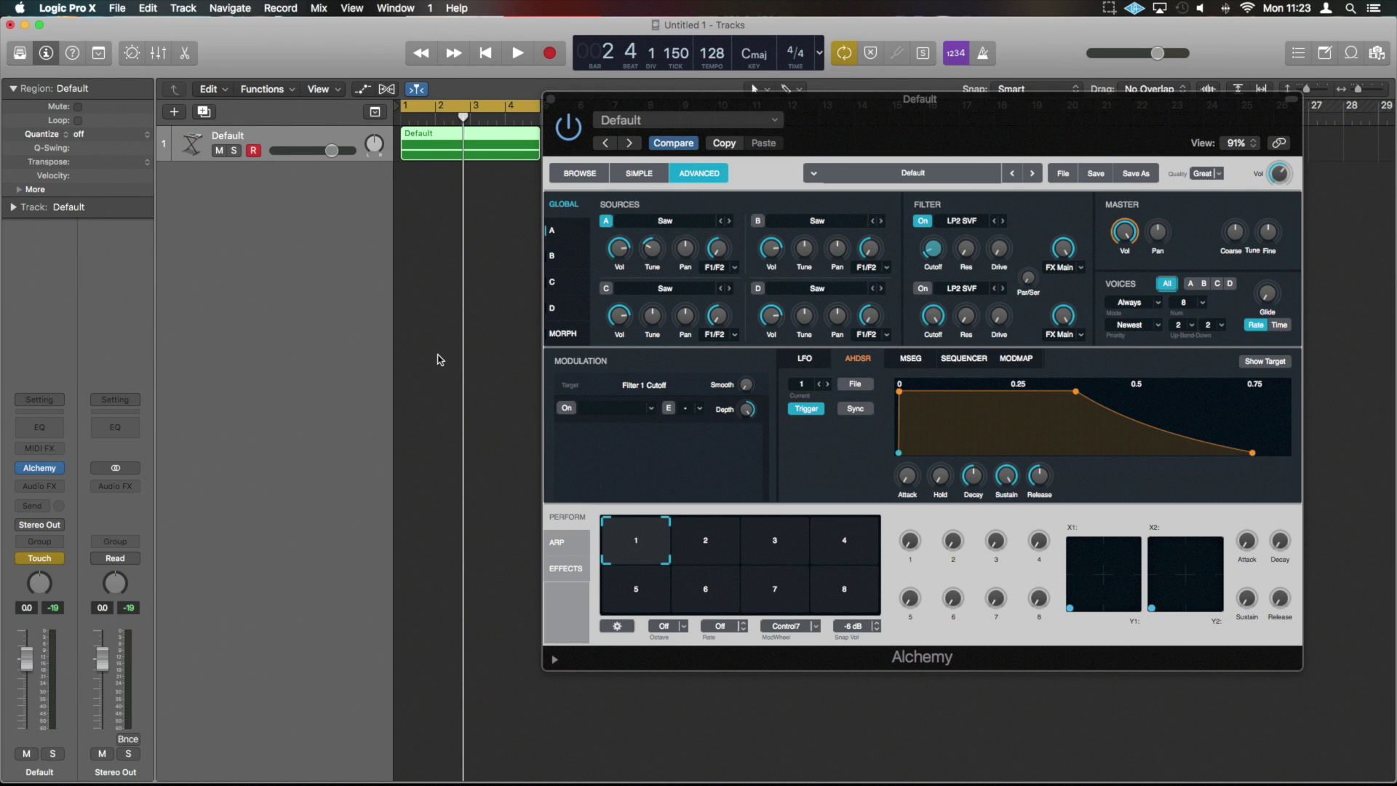
mouse_move(655, 252)
key("space")
left_click_drag(654, 252, 655, 229)
mouse_move(935, 255)
left_click_drag(935, 255, 935, 246)
key("space")
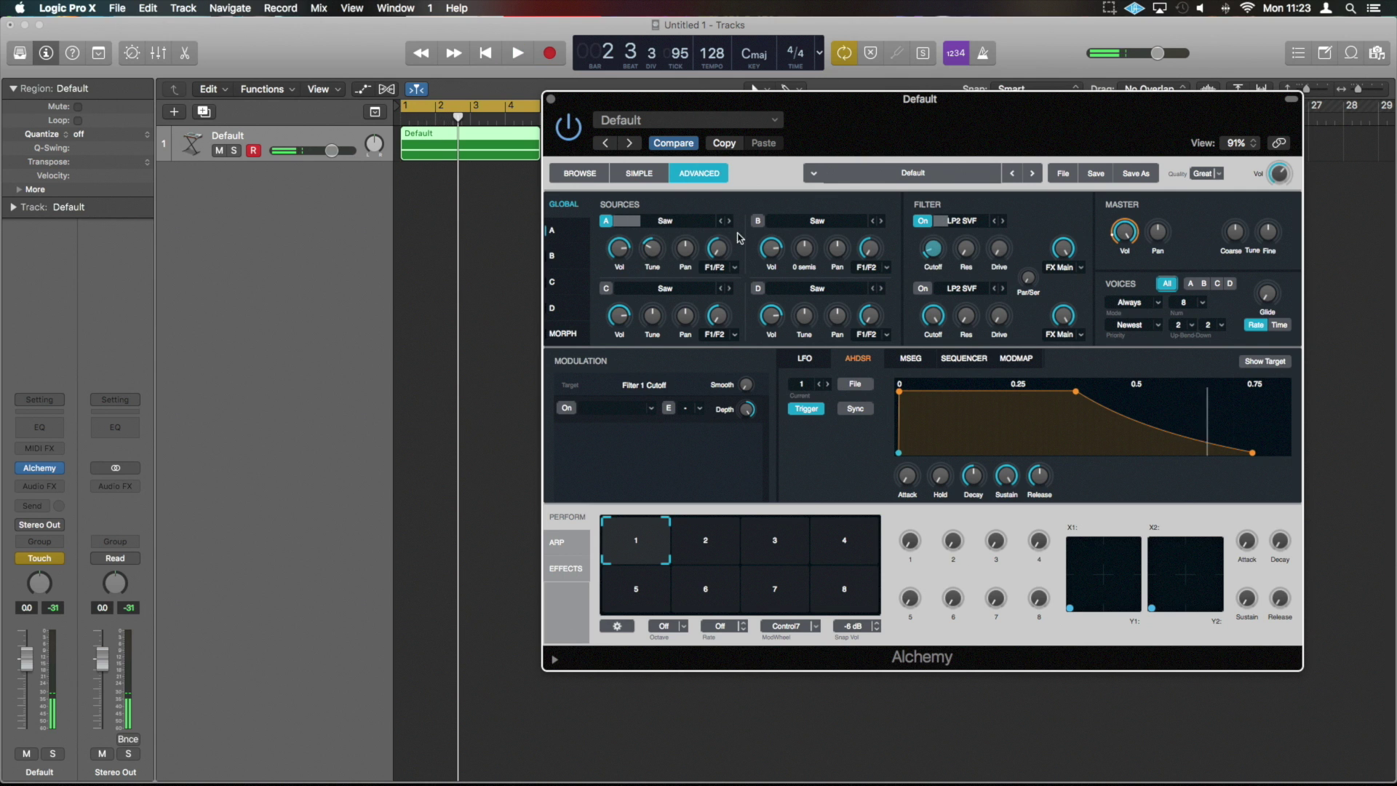
Set the track's automation mode to Read and show its automation lanes.
left_click(42, 558)
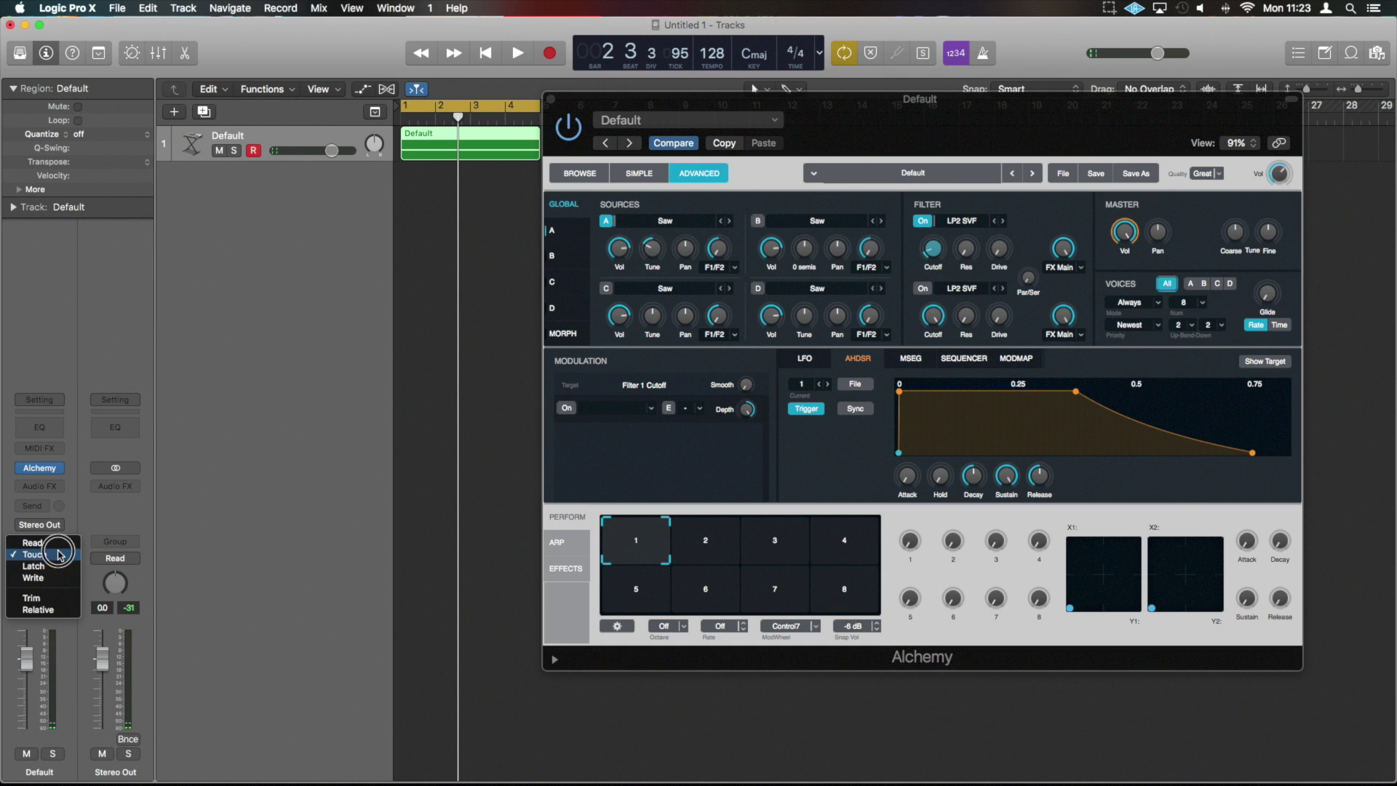
left_click(69, 548)
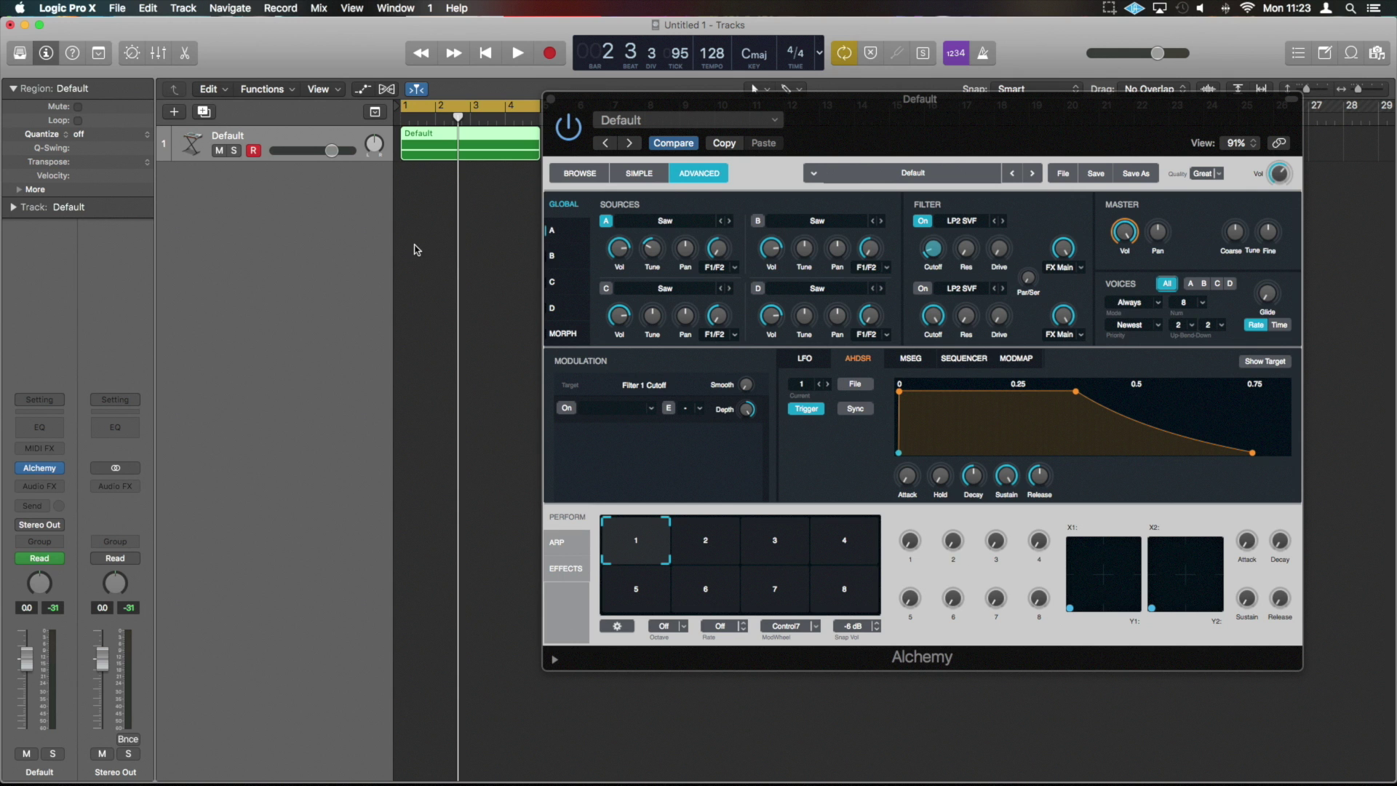
key("a")
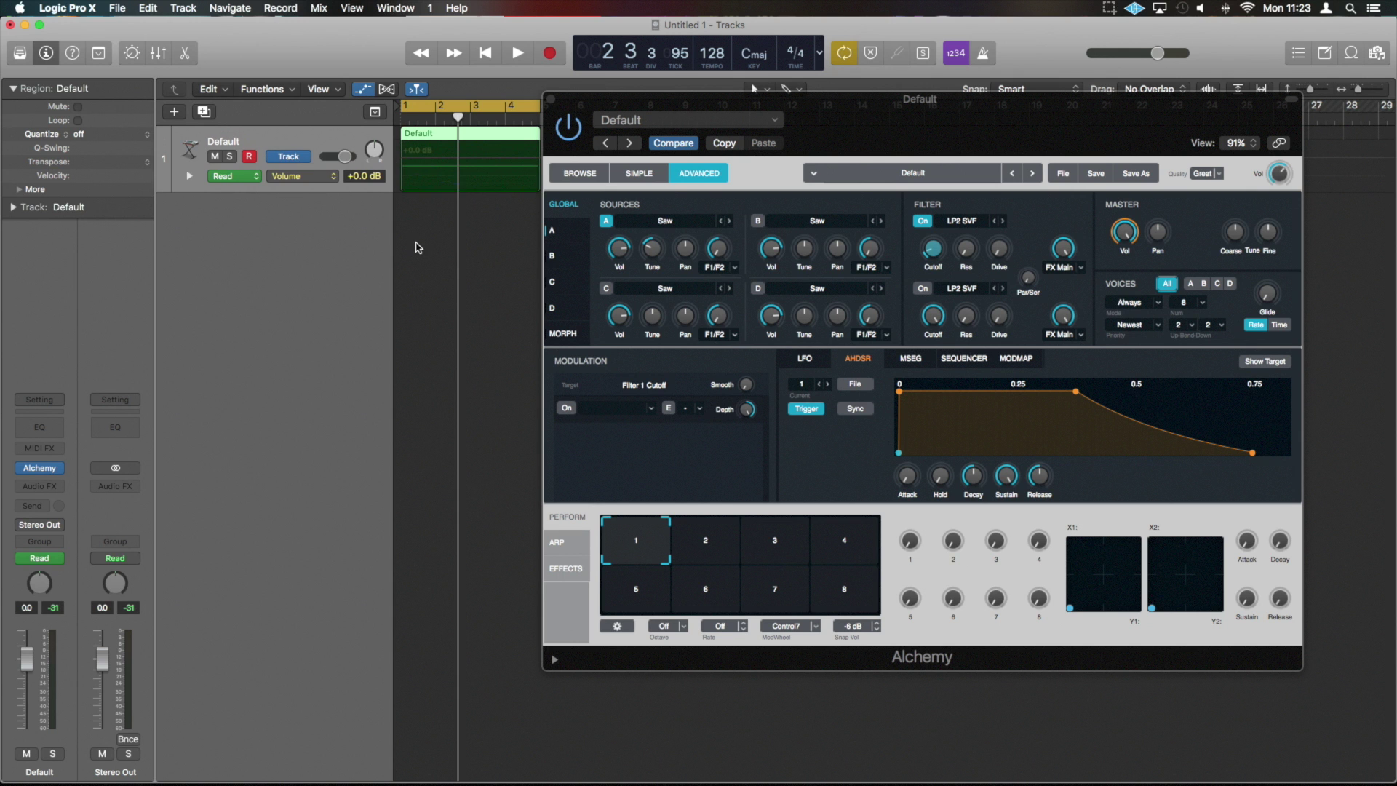
Close Alchemy, zoom to the region with Z, and expand the Tune Coarse A and Filter 1 Cutoff lanes.
left_click(550, 101)
key("z")
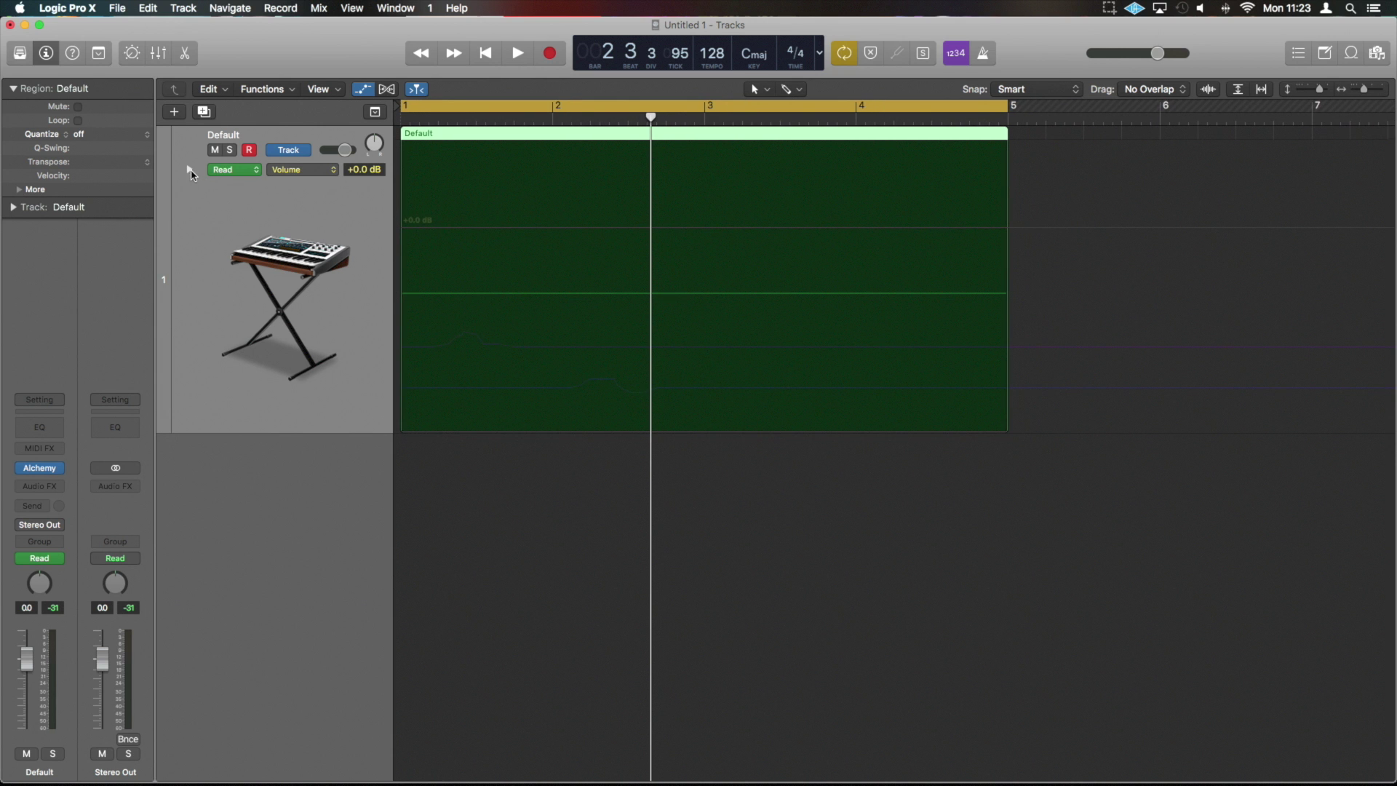
left_click(189, 172)
scroll(371, 342, "down", 3)
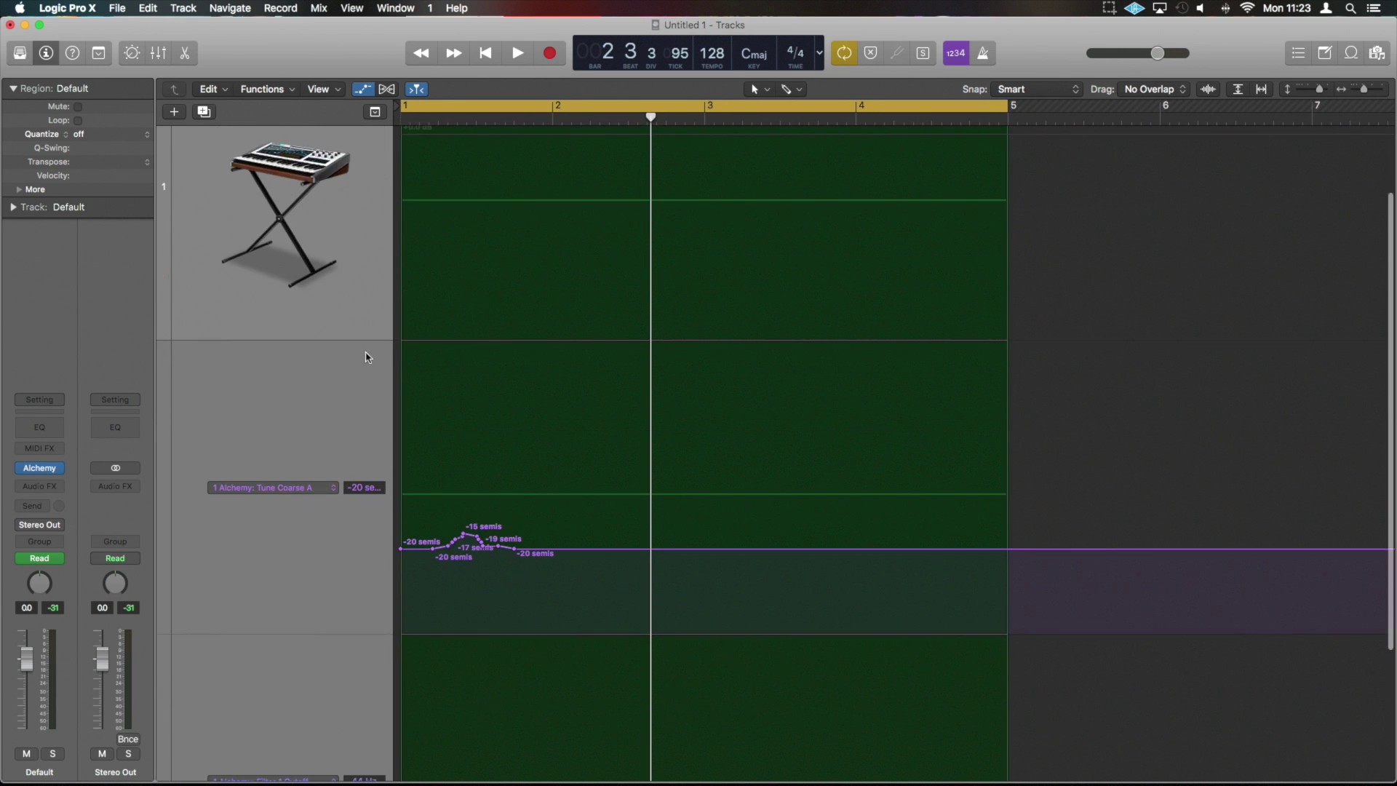
scroll(342, 628, "down", 5)
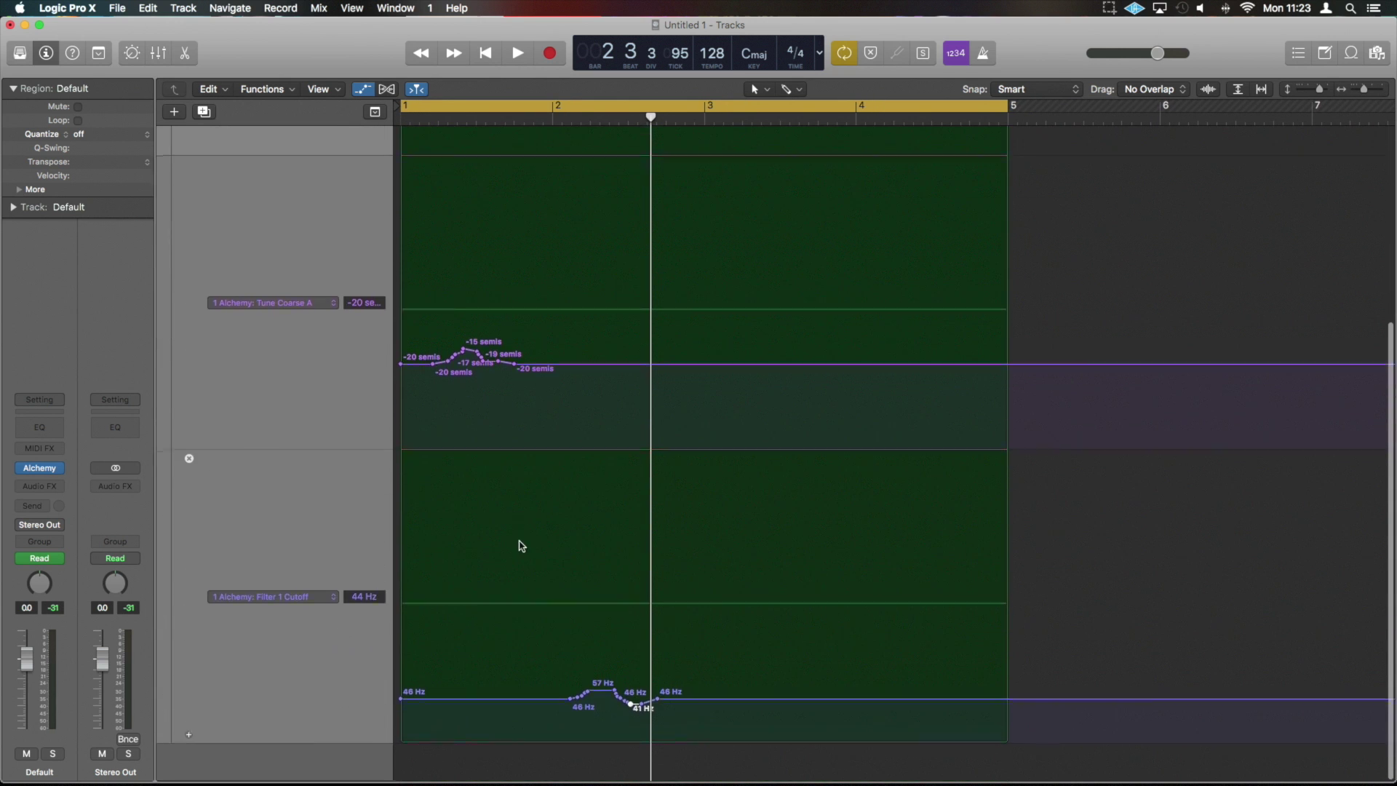
scroll(550, 384, "up", 5)
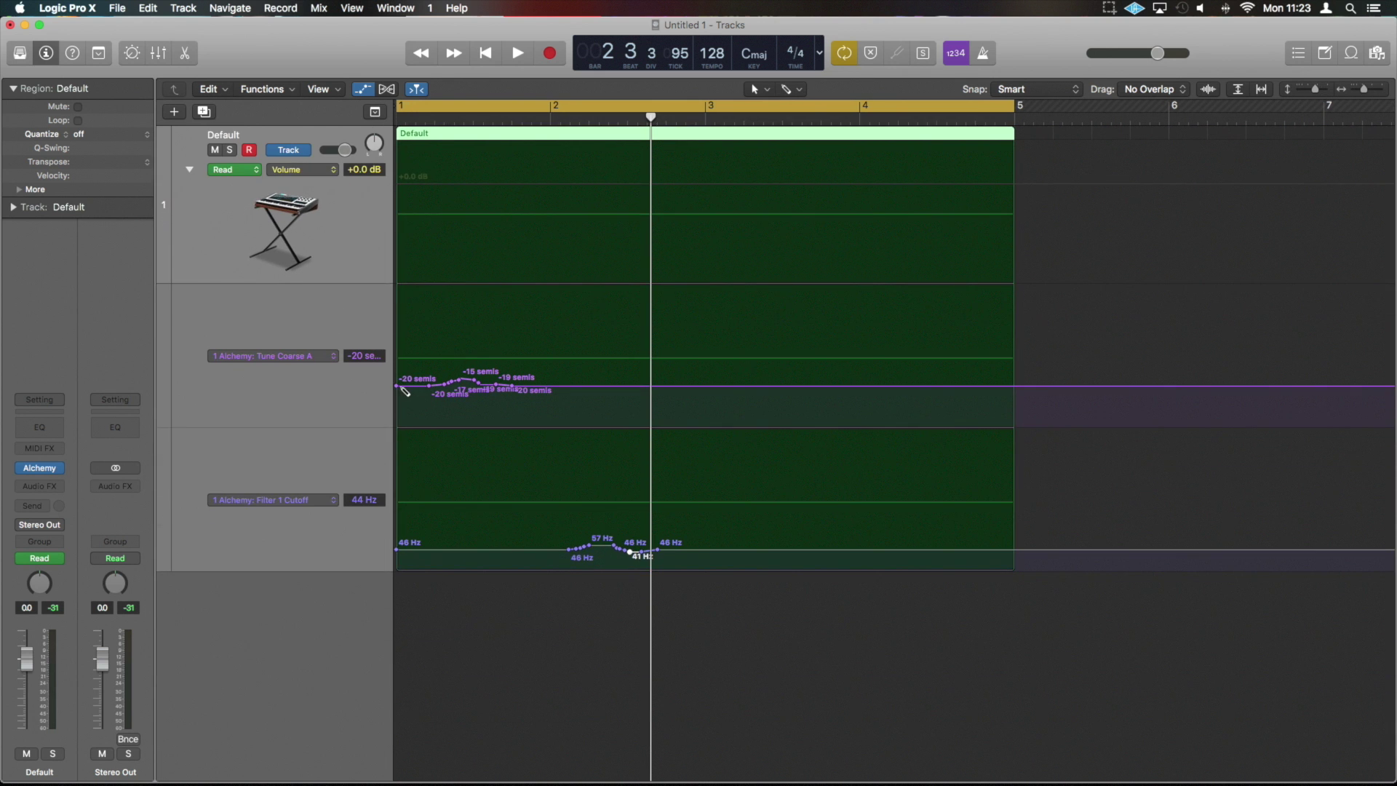
Draw first rising curves in the Tune Coarse A and Filter 1 Cutoff lanes and audition them.
mouse_move(403, 391)
left_mouse_down()
mouse_move(635, 396)
mouse_move(831, 378)
mouse_move(1017, 294)
left_mouse_up()
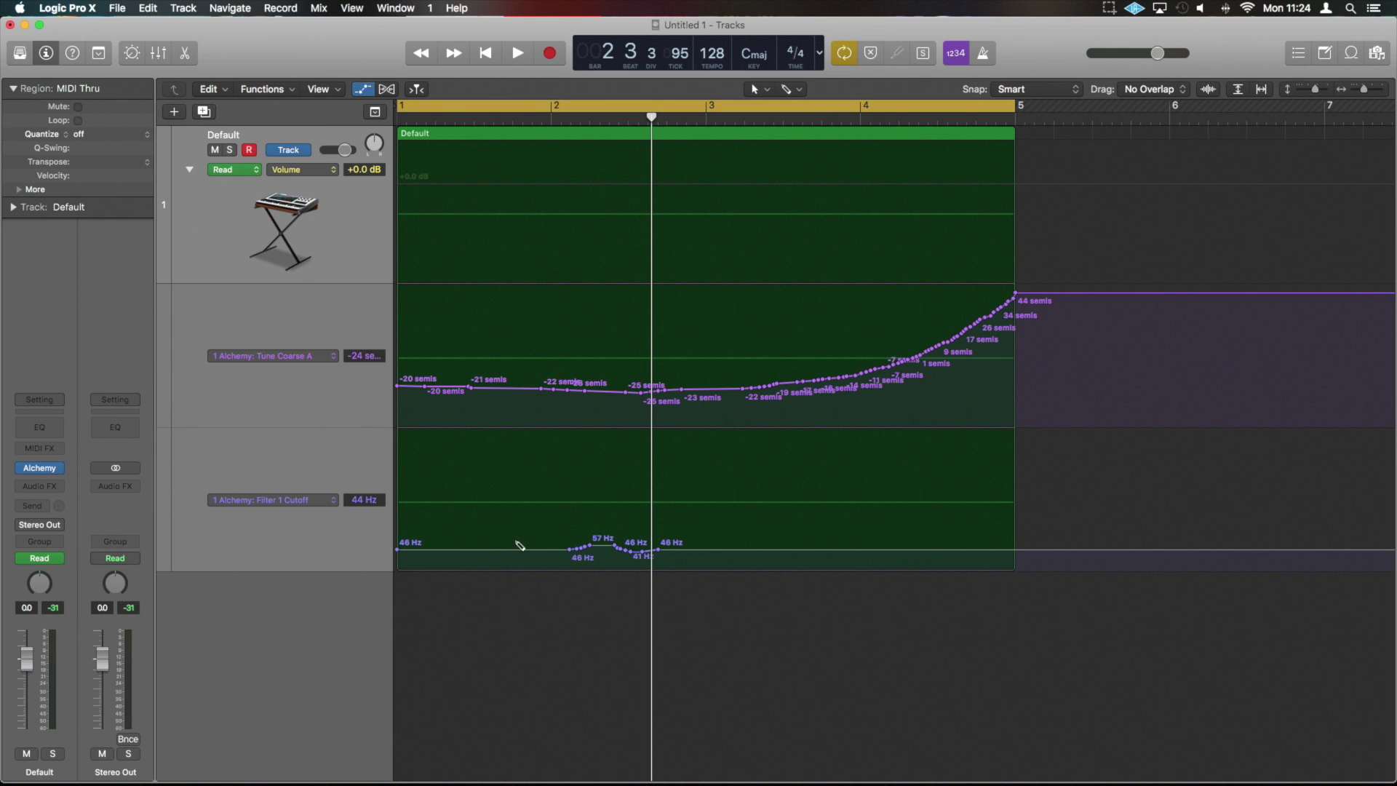
mouse_move(403, 553)
left_mouse_down()
mouse_move(897, 526)
mouse_move(940, 506)
mouse_move(1020, 430)
mouse_move(1127, 491)
left_mouse_up()
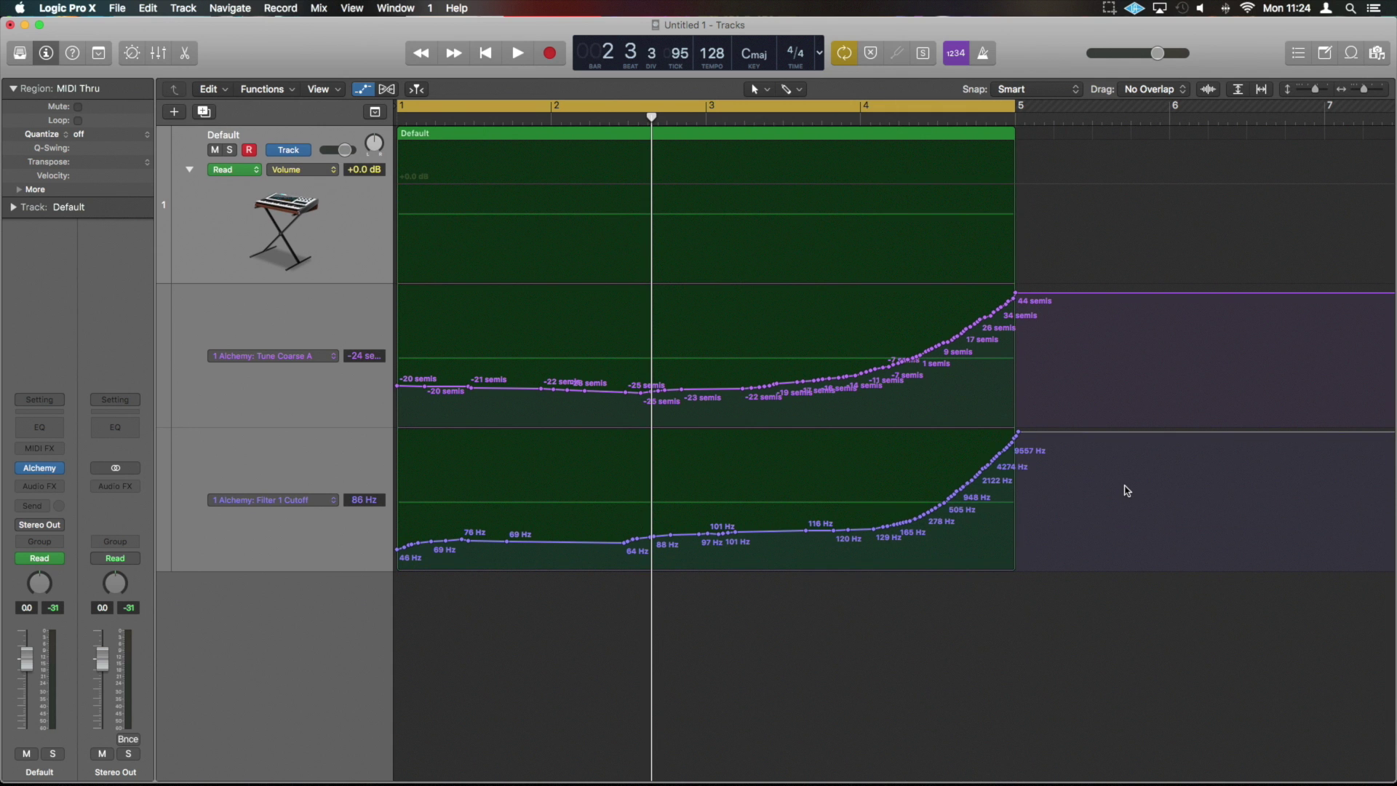
key("space")
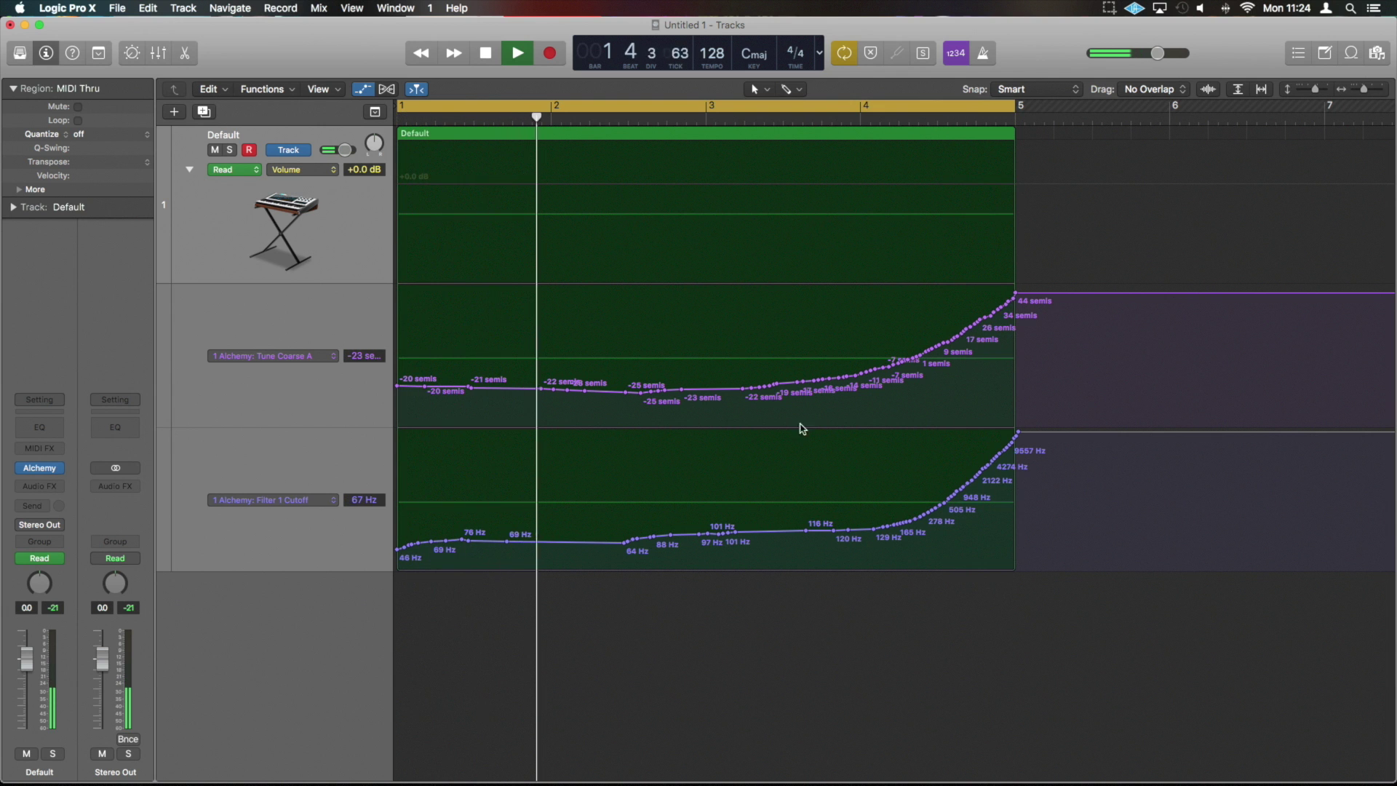
key("space")
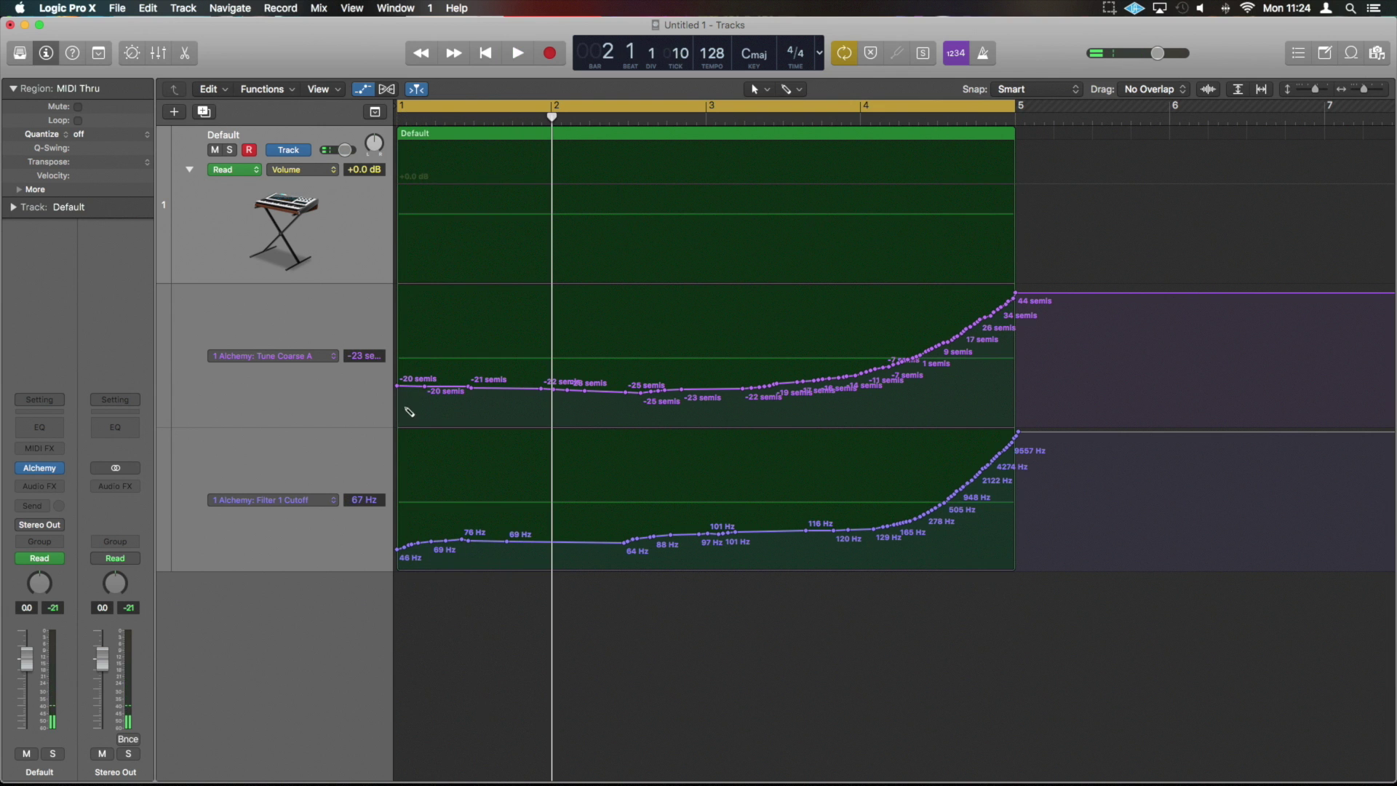
Redraw the Tune Coarse A ramp rising to 44 semis and audition it.
left_click_drag(402, 393, 847, 379)
key("space")
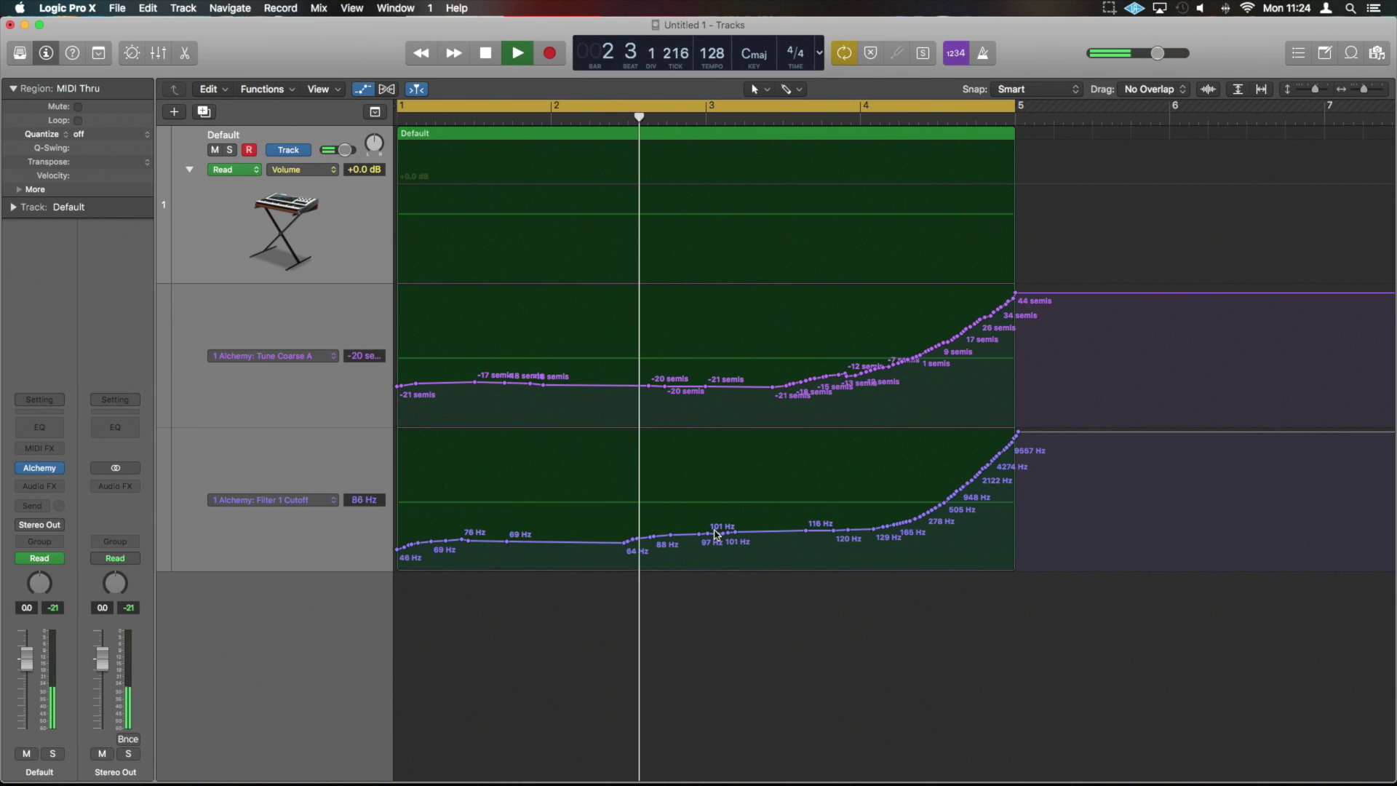
key("space")
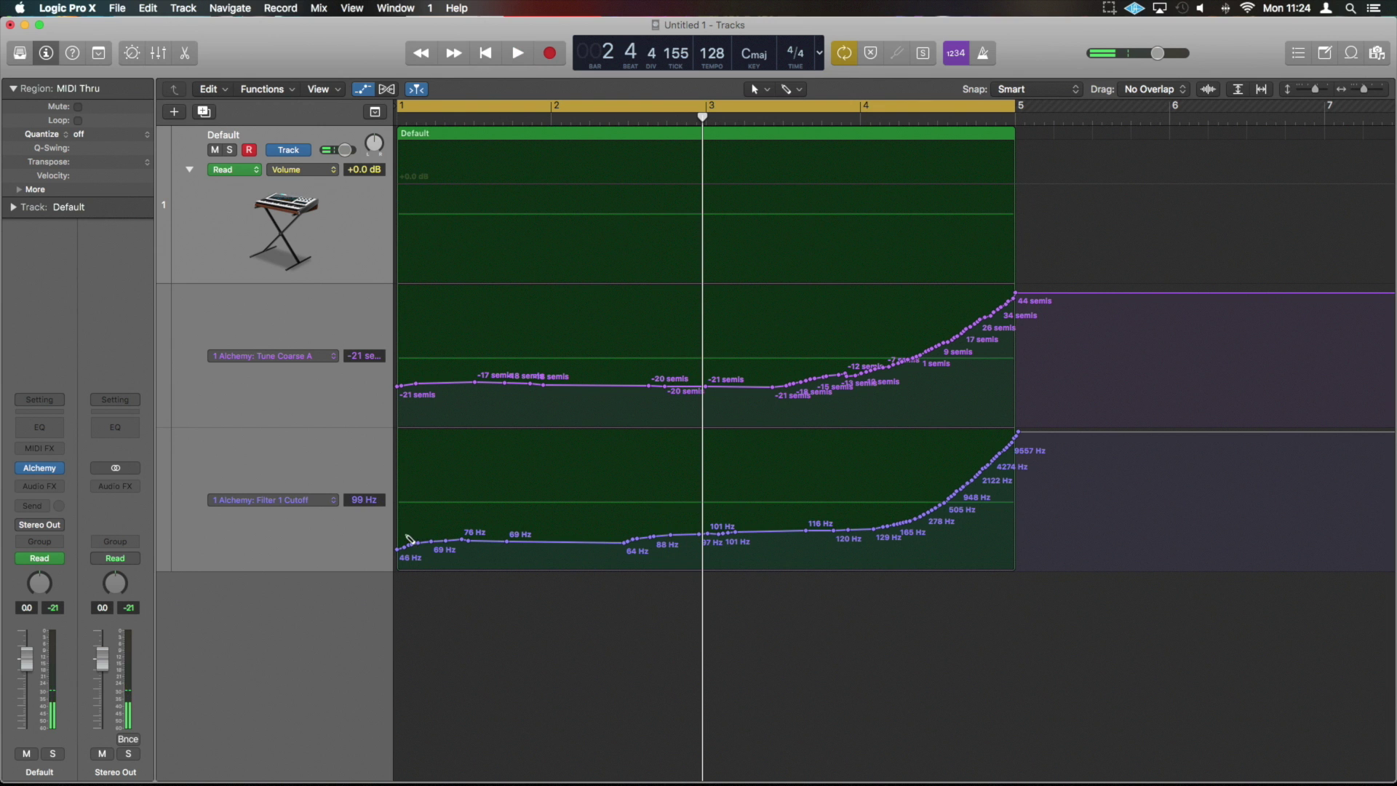
Redraw Filter 1 Cutoff to climb steeply to 20000 Hz at bar 5 and audition it.
mouse_move(401, 531)
left_mouse_down()
mouse_move(454, 510)
mouse_move(859, 505)
mouse_move(944, 480)
mouse_move(1024, 431)
left_mouse_up()
key("space")
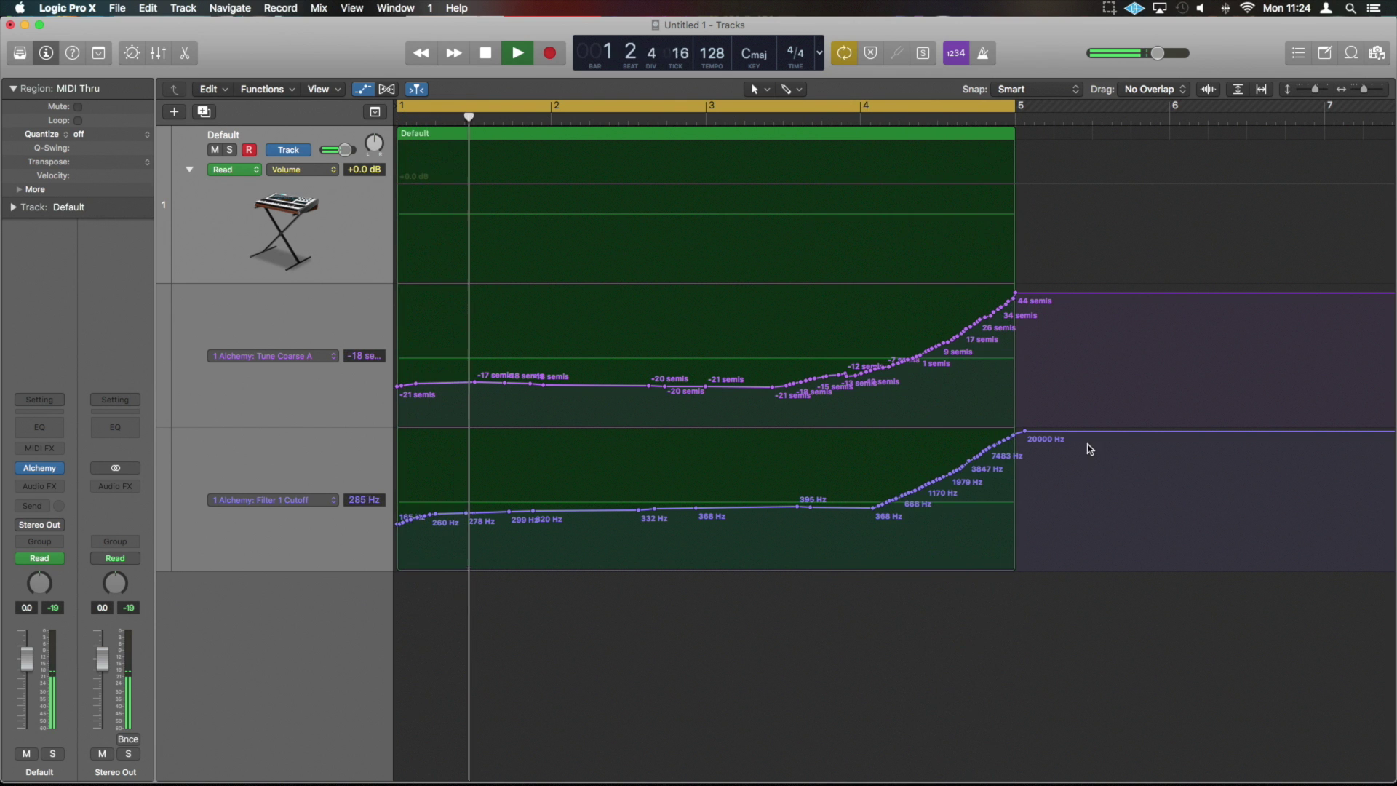
key("space")
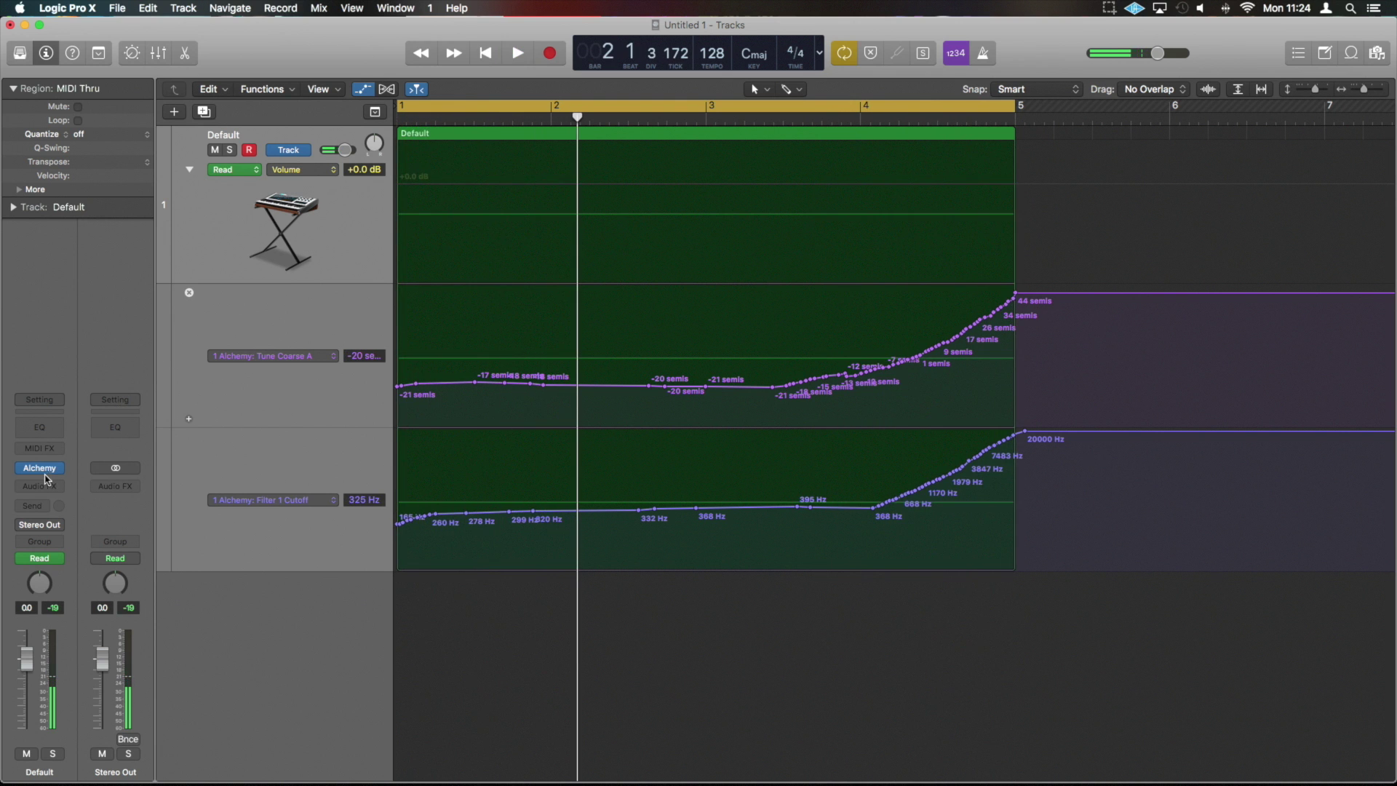
Reopen Alchemy with V and move the cycle end to about bar 5.3.
key("v")
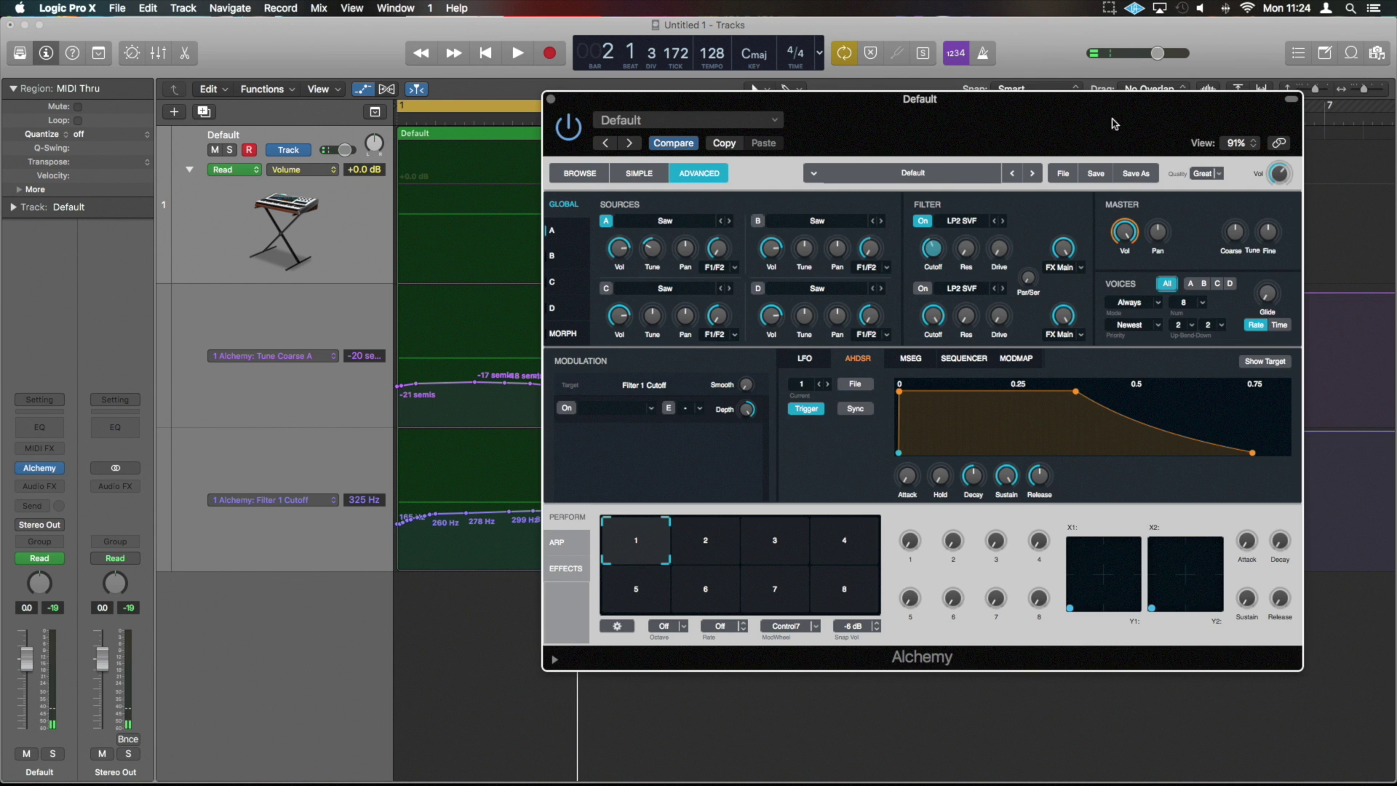
left_click_drag(1114, 124, 944, 83)
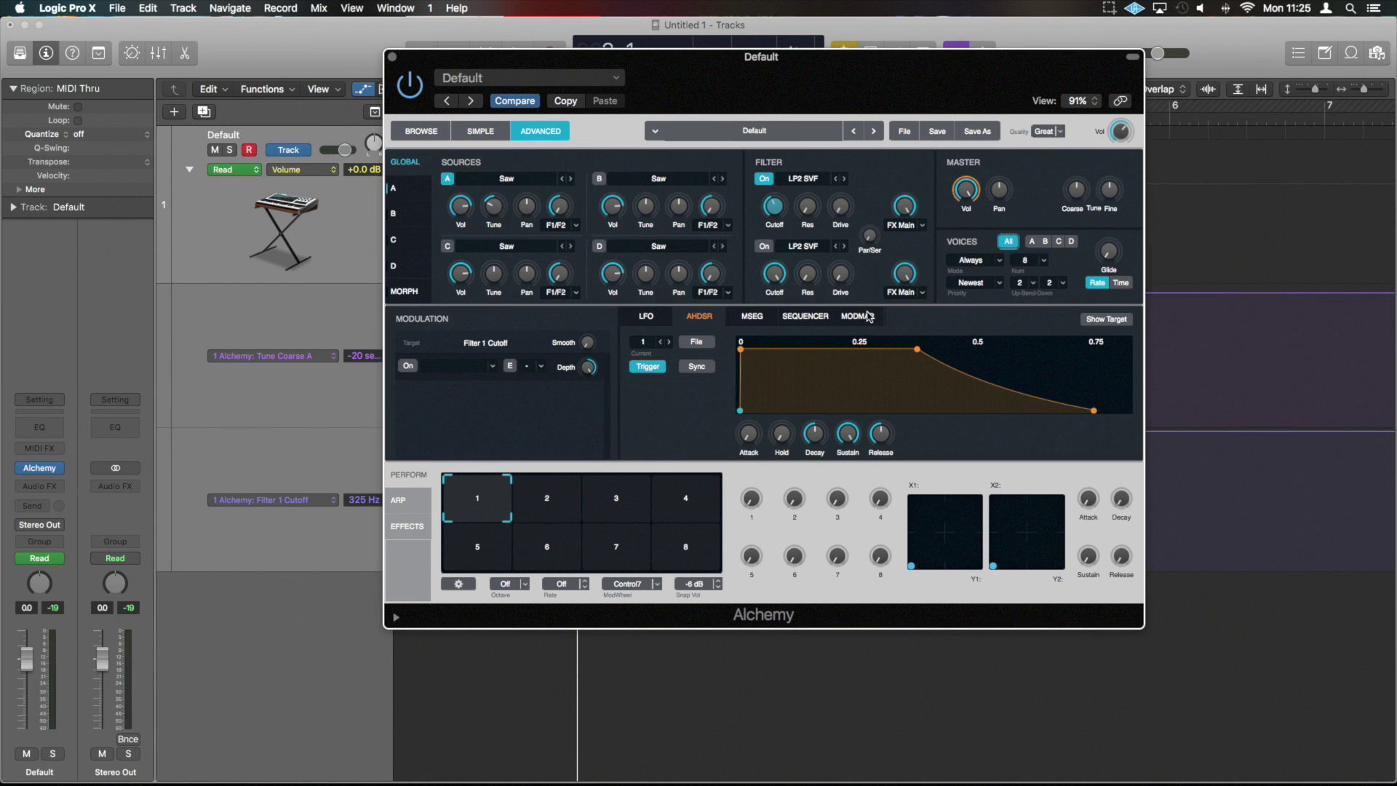
left_click_drag(807, 69, 797, 192)
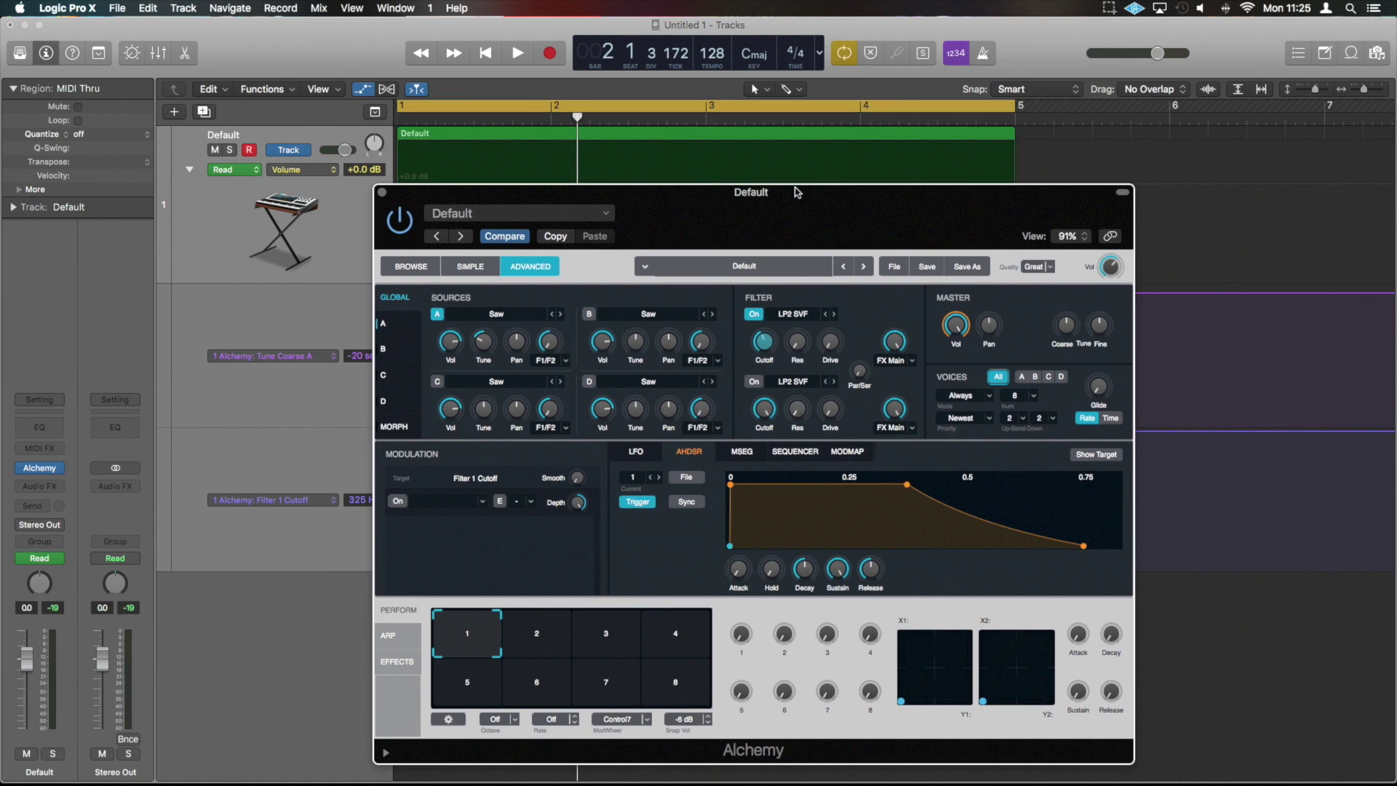
left_click_drag(1019, 111, 1091, 124)
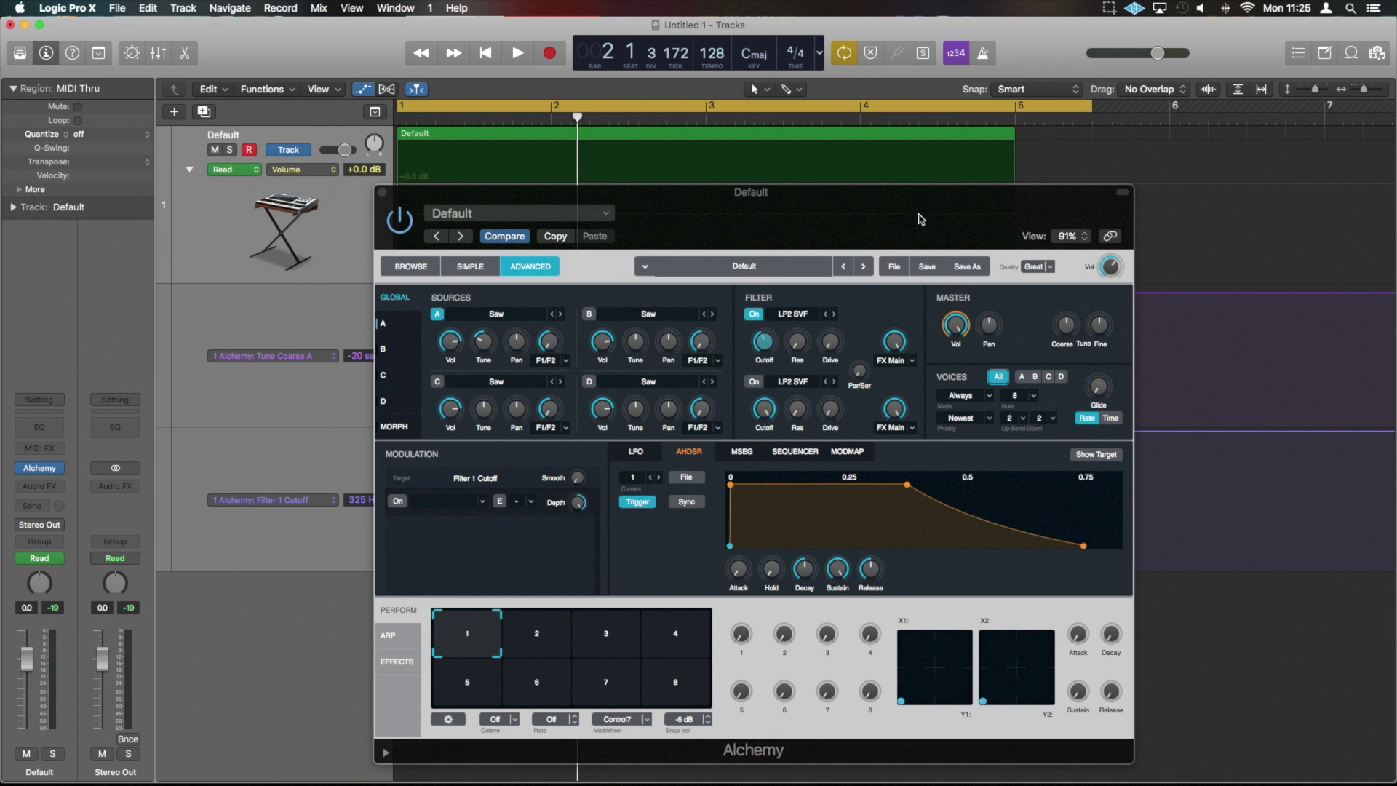
left_click_drag(918, 221, 929, 178)
Add a Delay effect to Alchemy's effects, audition it, and turn its Mix down to 0%.
left_click(422, 618)
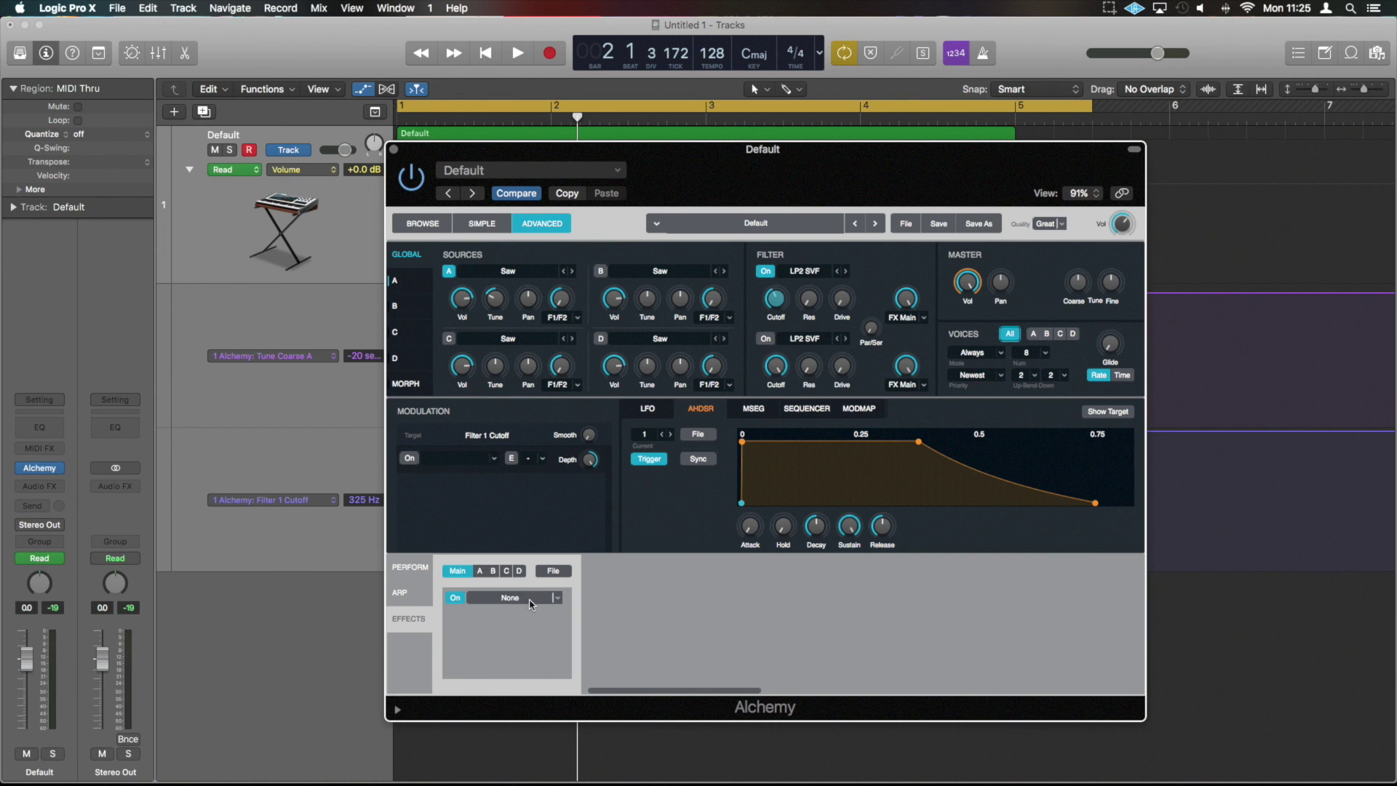
left_click(559, 598)
left_click(553, 609)
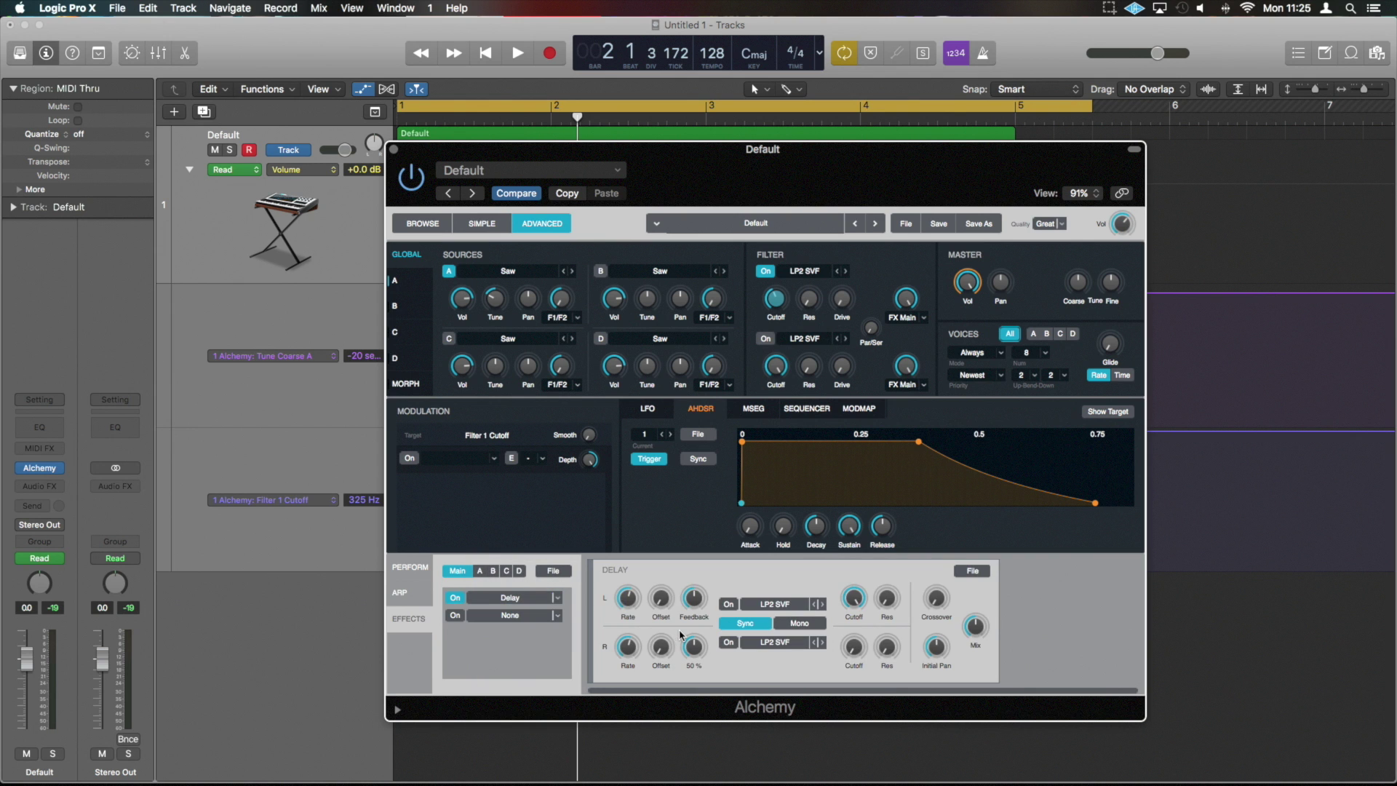
key("space")
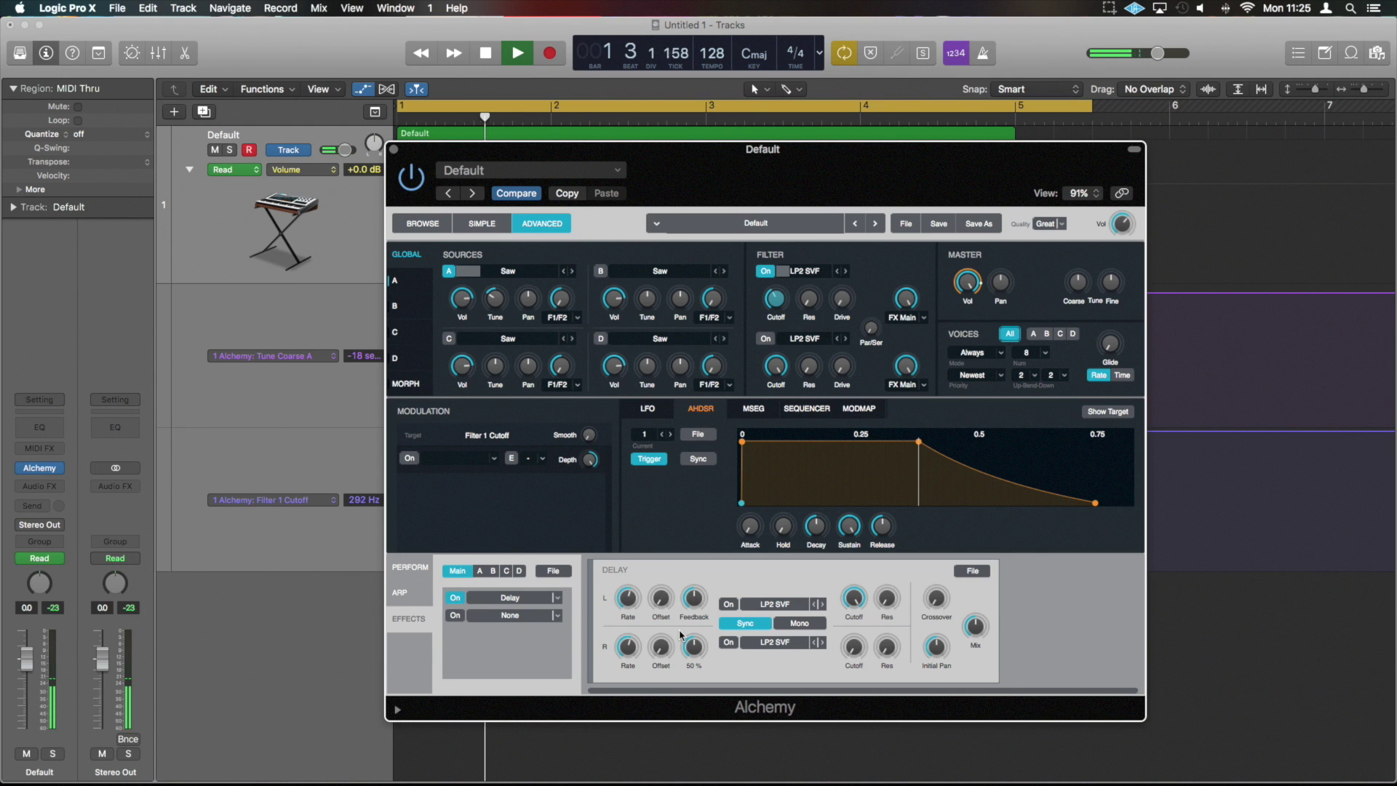
key("space")
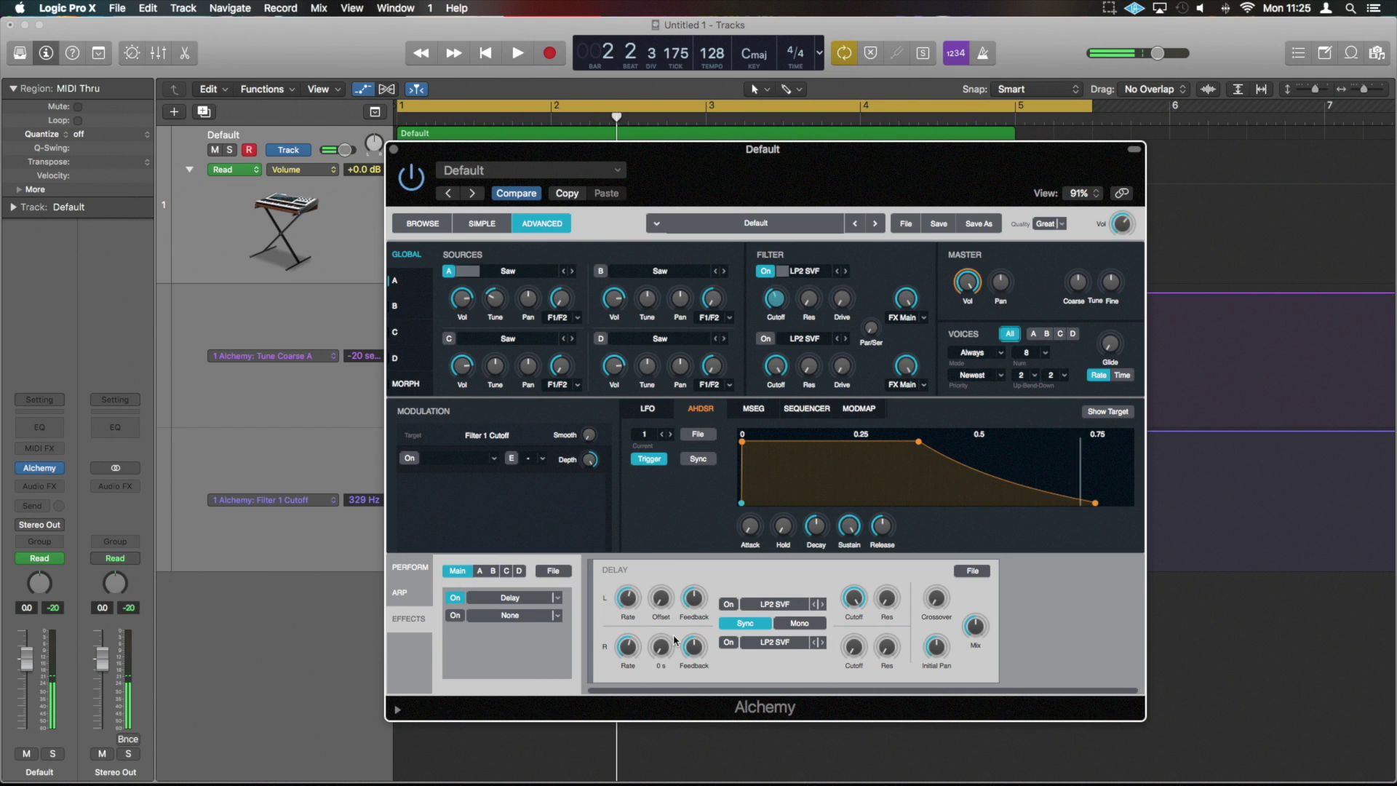
left_click_drag(978, 631, 982, 715)
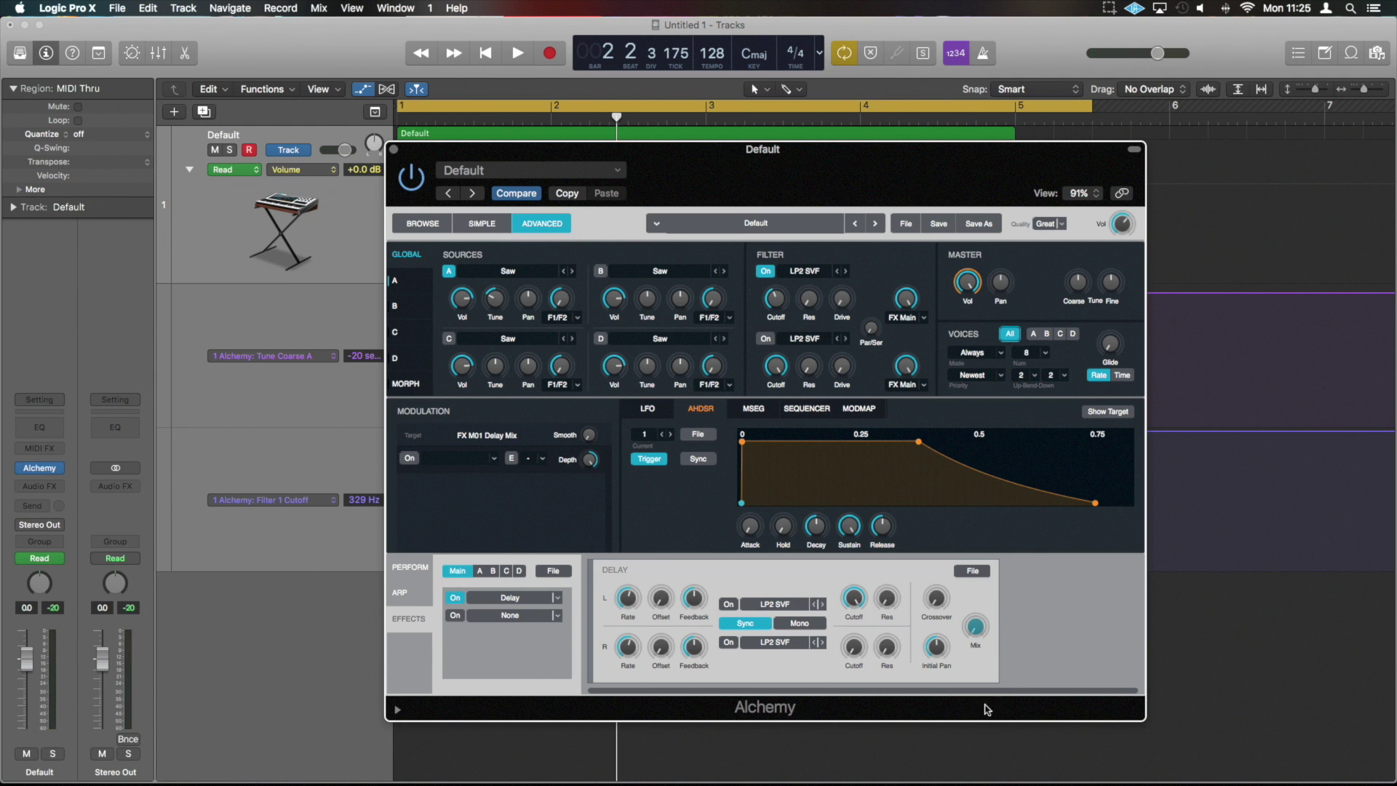
Play the region while setting the delay mix to about 46.6%.
key("space")
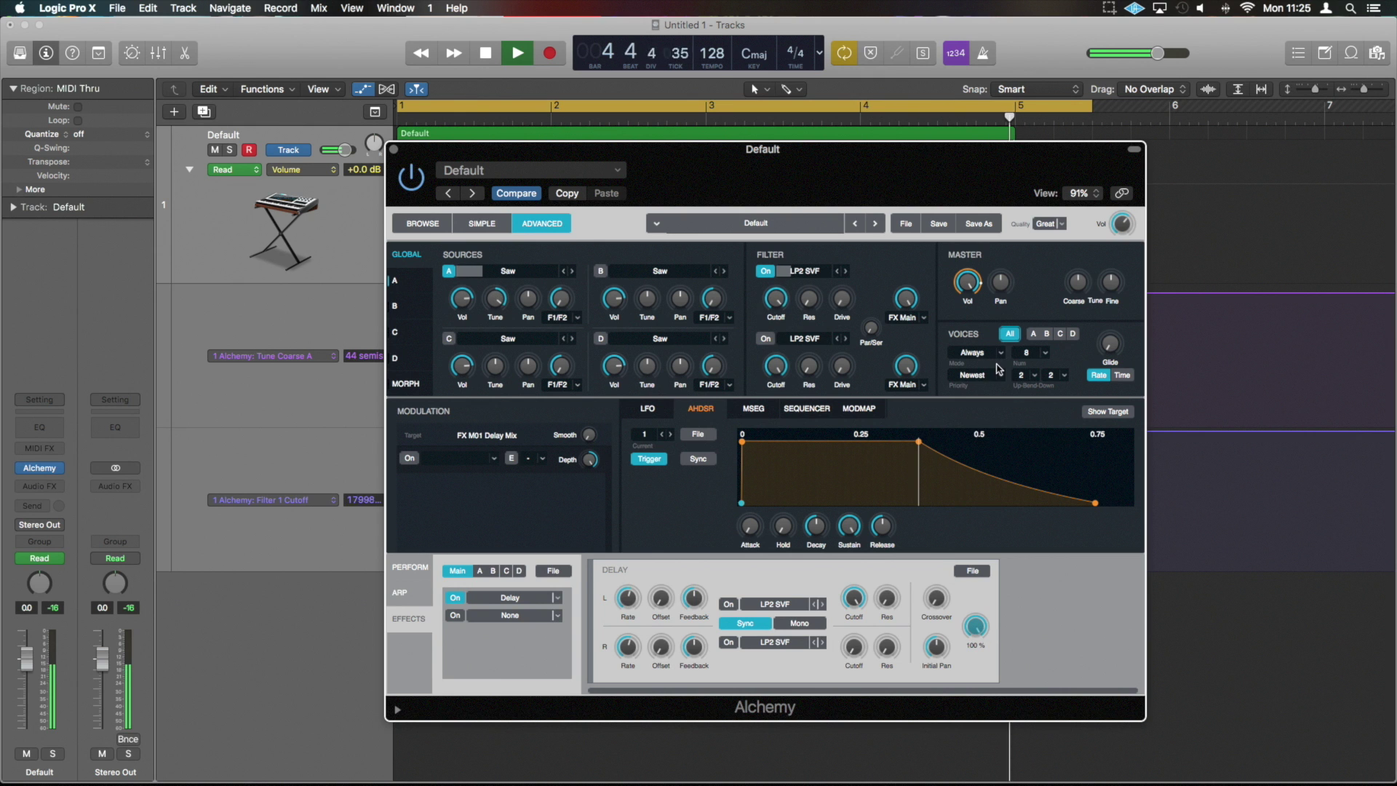
left_click_drag(976, 626, 977, 694)
key("space")
Switch the track to Touch and record the delay mix rising toward the region's end.
left_click(40, 558)
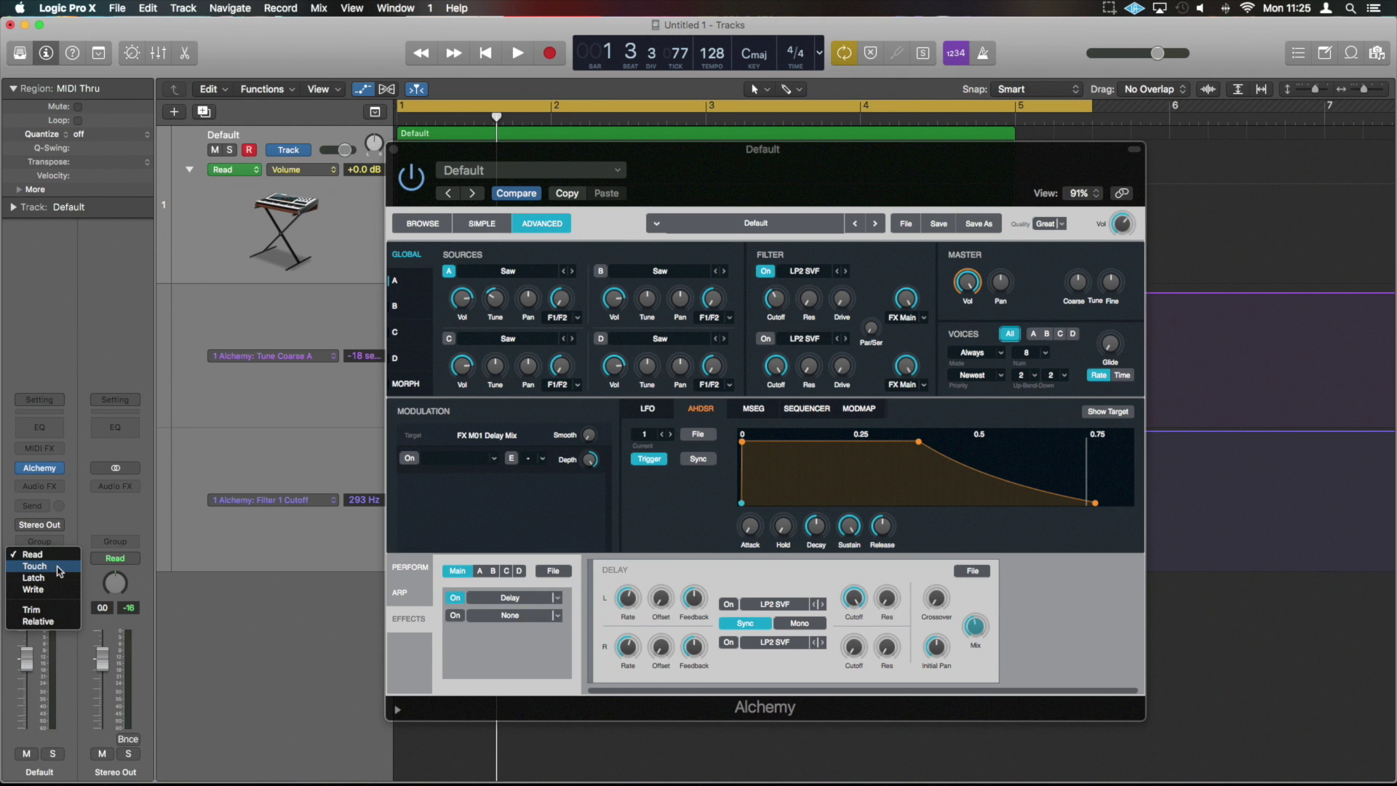
left_click(58, 568)
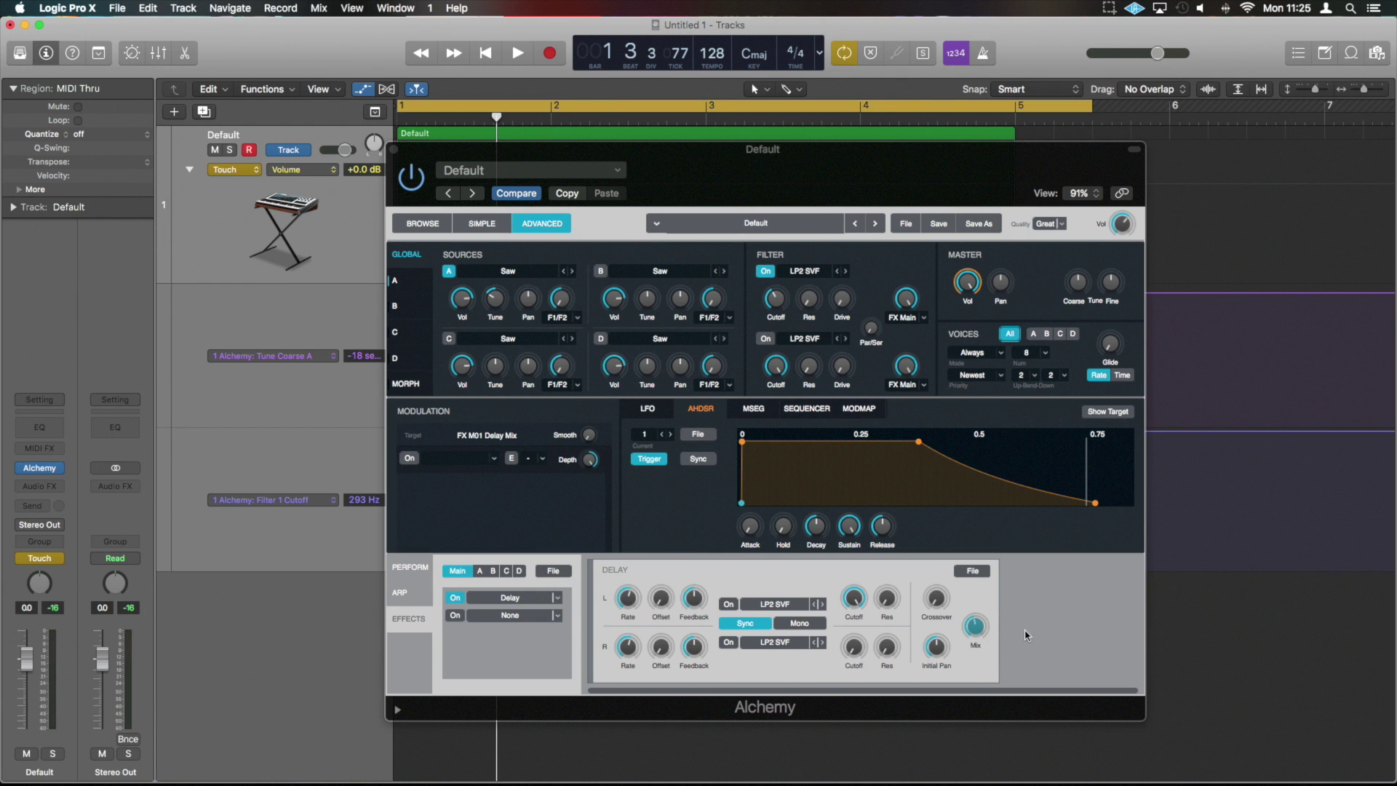
left_click_drag(974, 632, 976, 671)
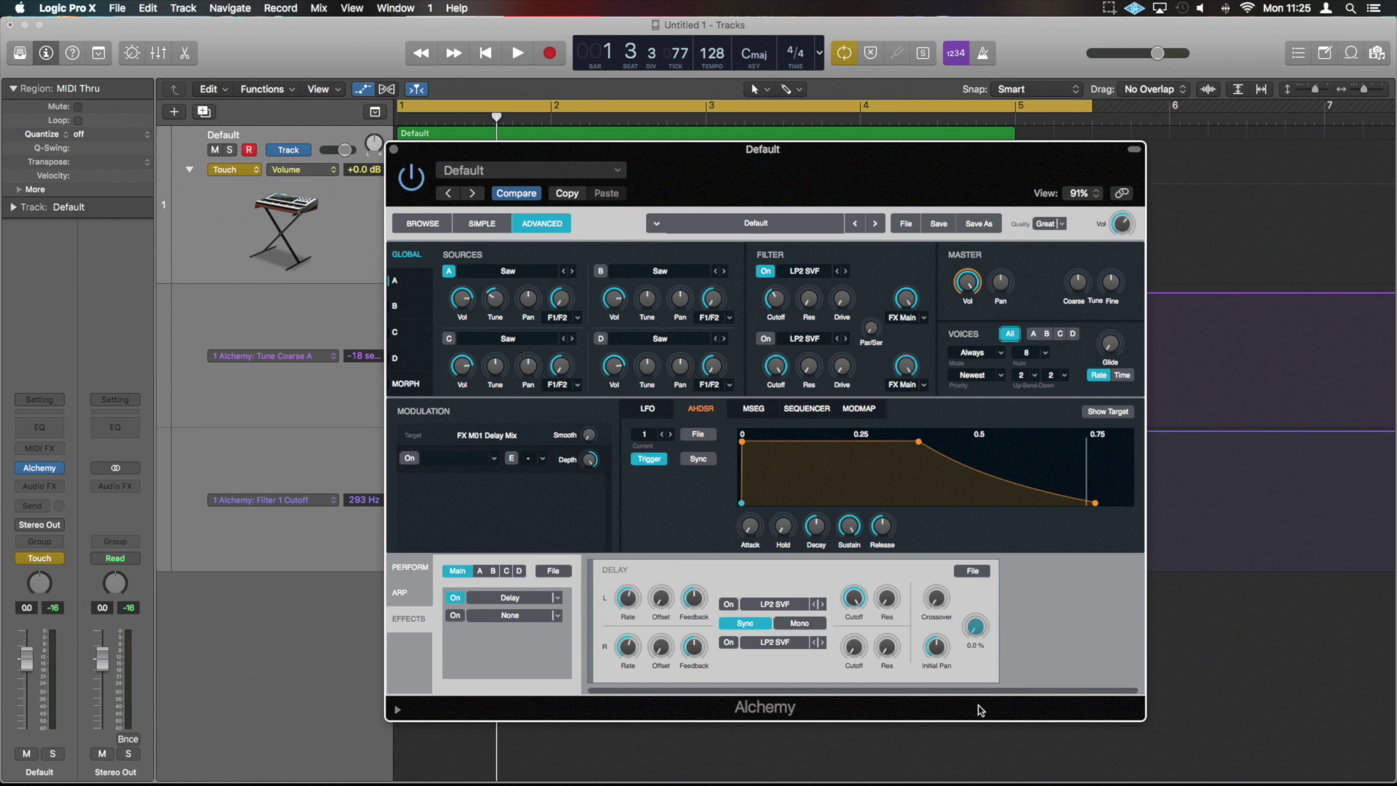
key("space")
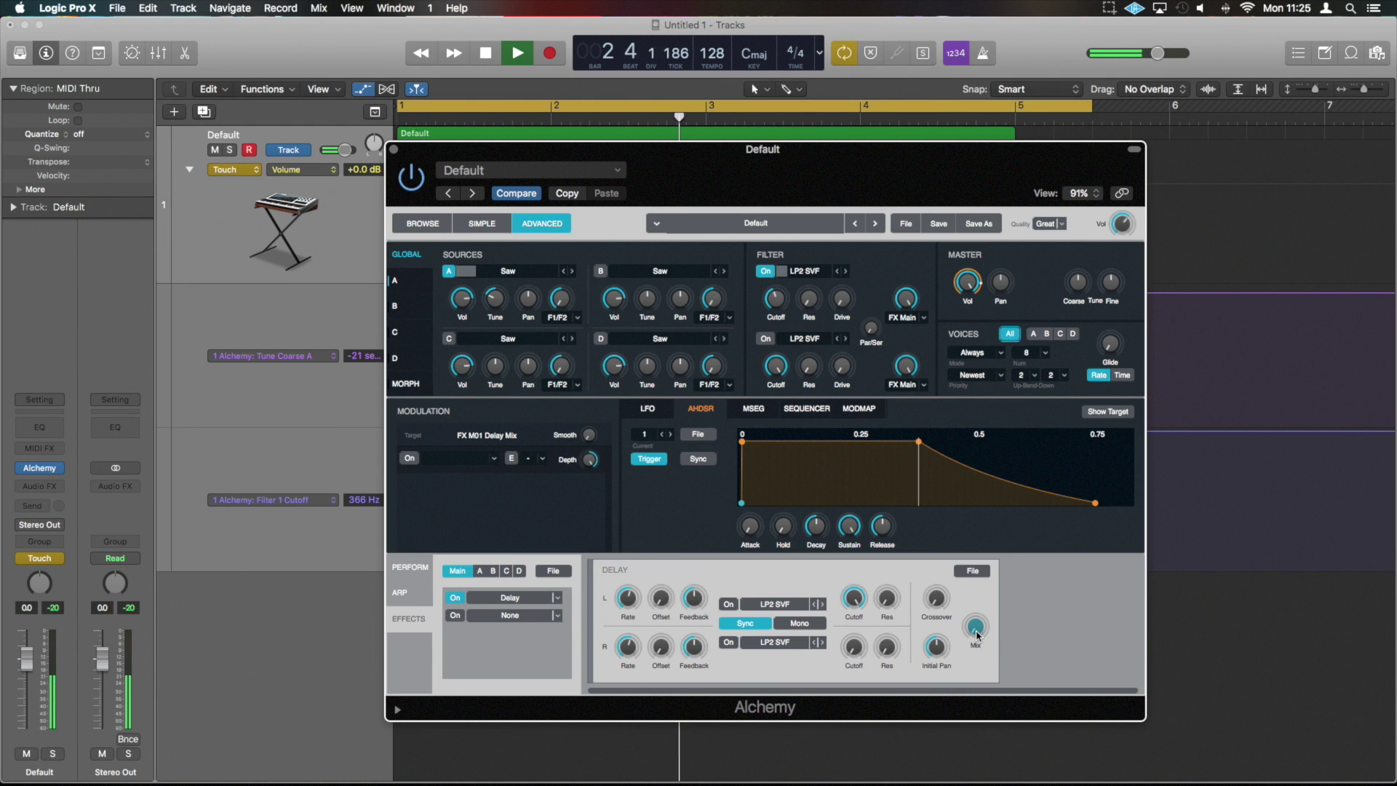
left_click_drag(976, 634, 977, 575)
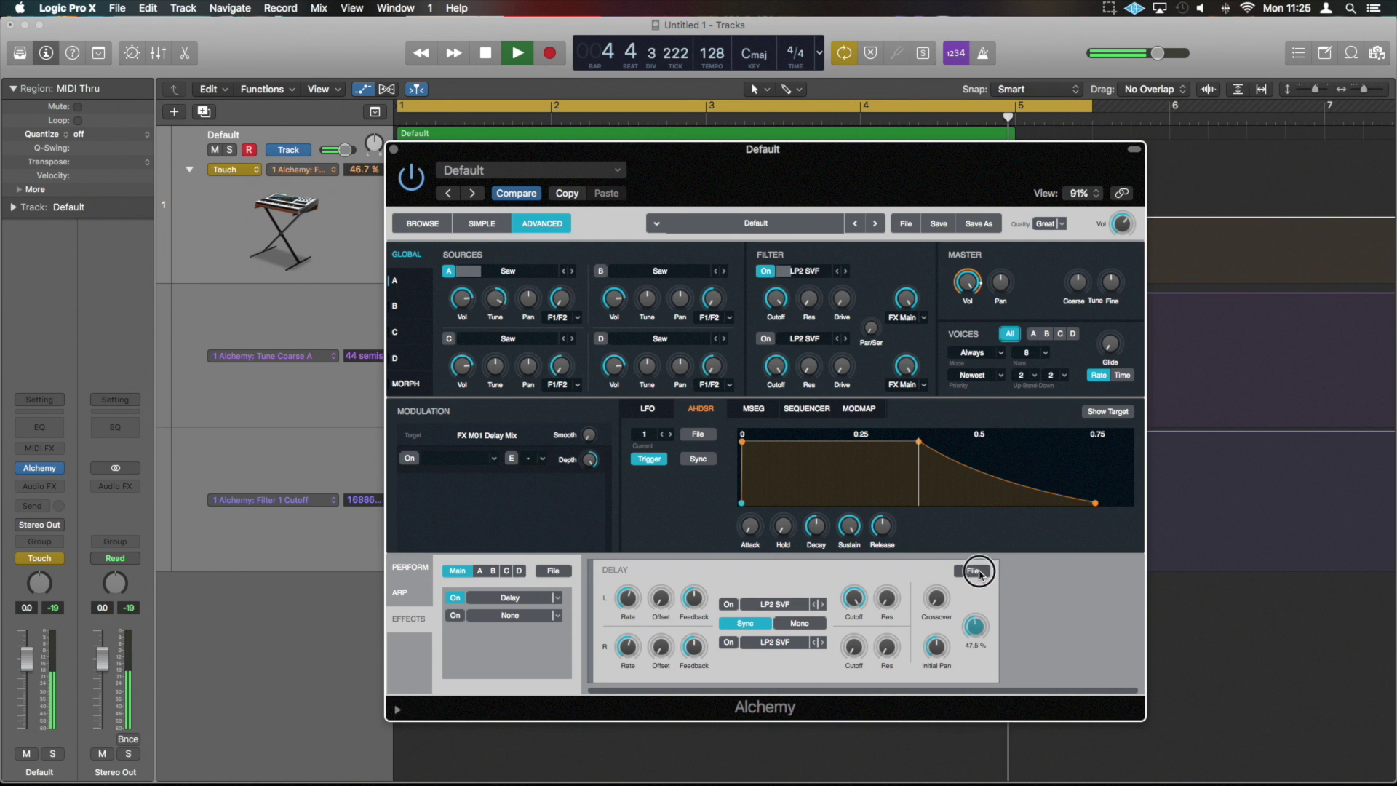
Stop playback, close Alchemy, and return the track's automation mode to Read.
key("space")
left_click(392, 150)
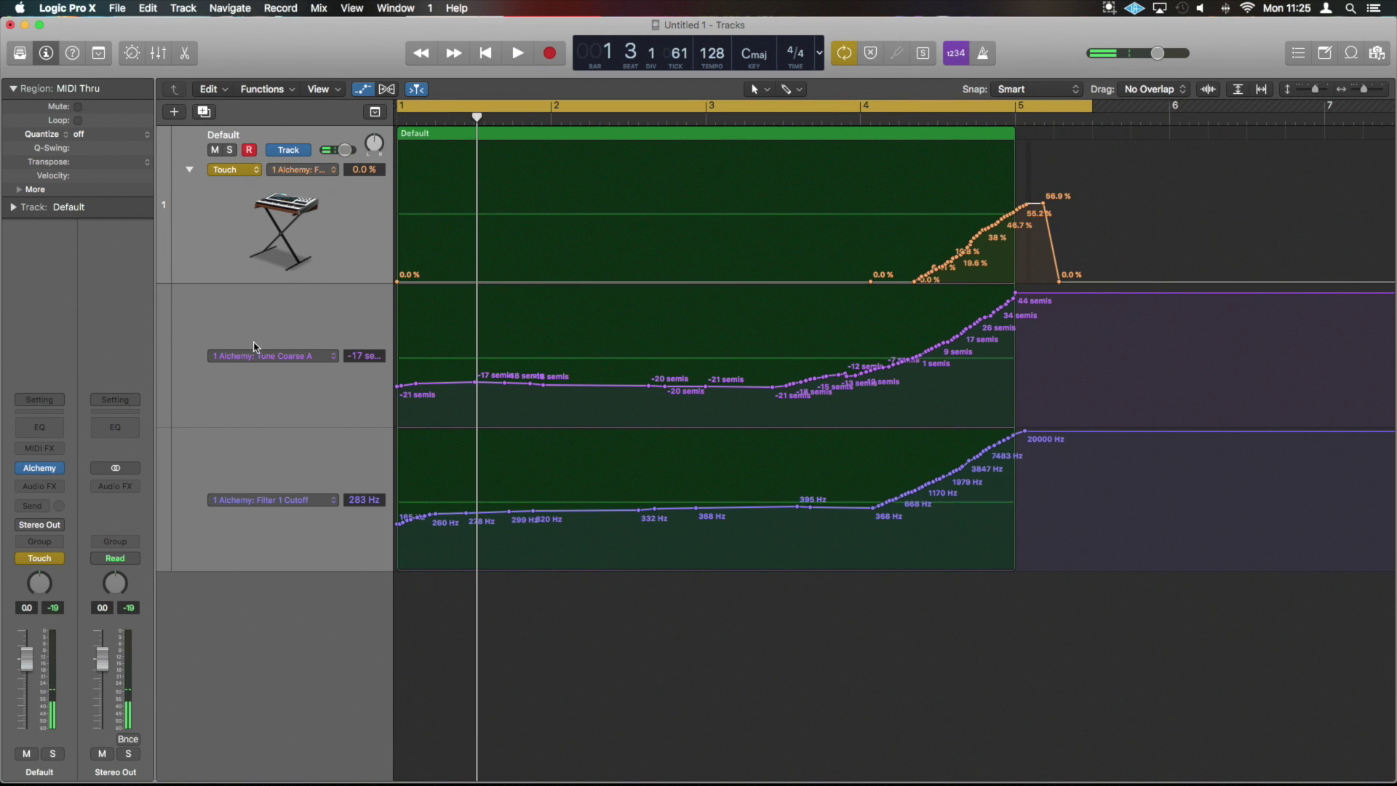
left_click(37, 558)
left_click(40, 546)
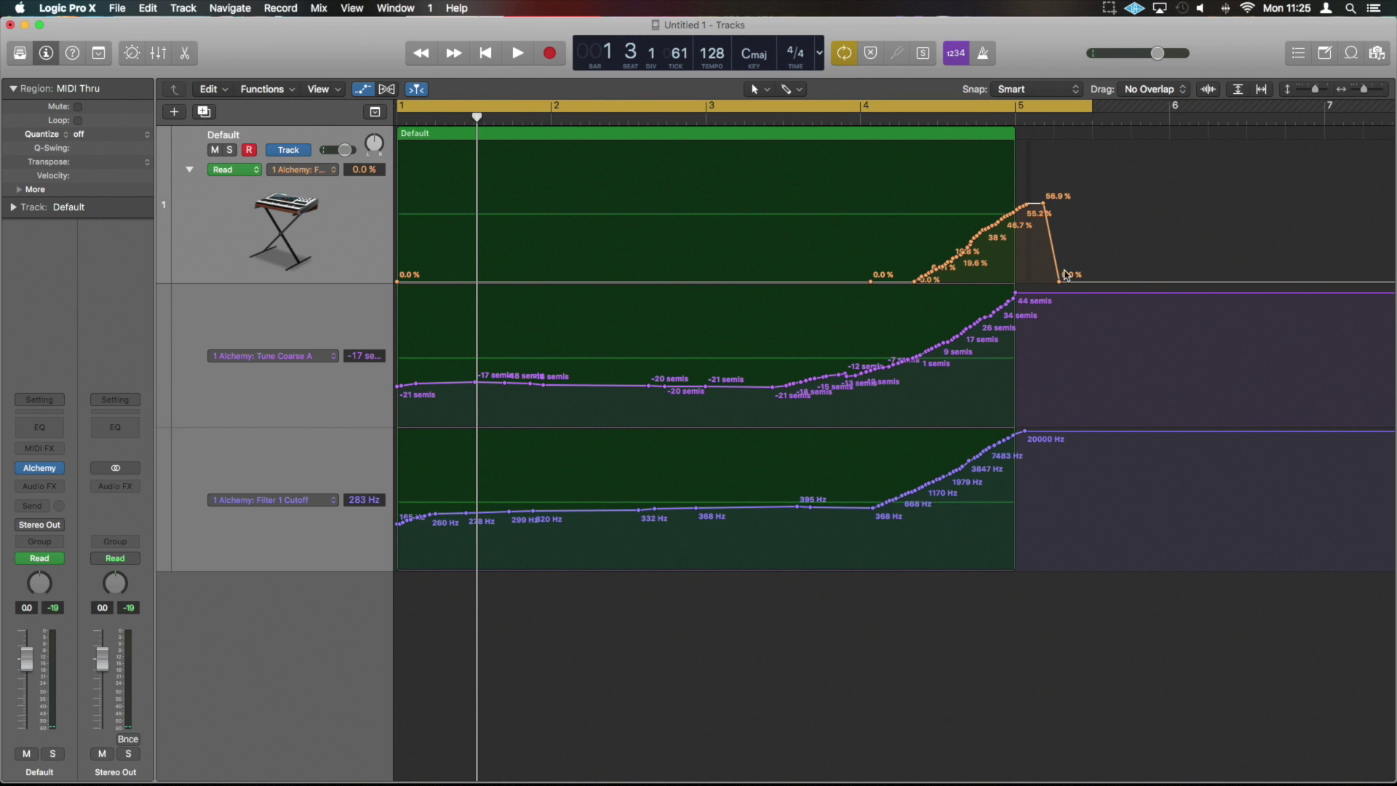
Move the 56.9% delay-mix peak and 0.0% endpoint later, extend the cycle to bar 6, and play.
left_click_drag(1060, 286, 1090, 283)
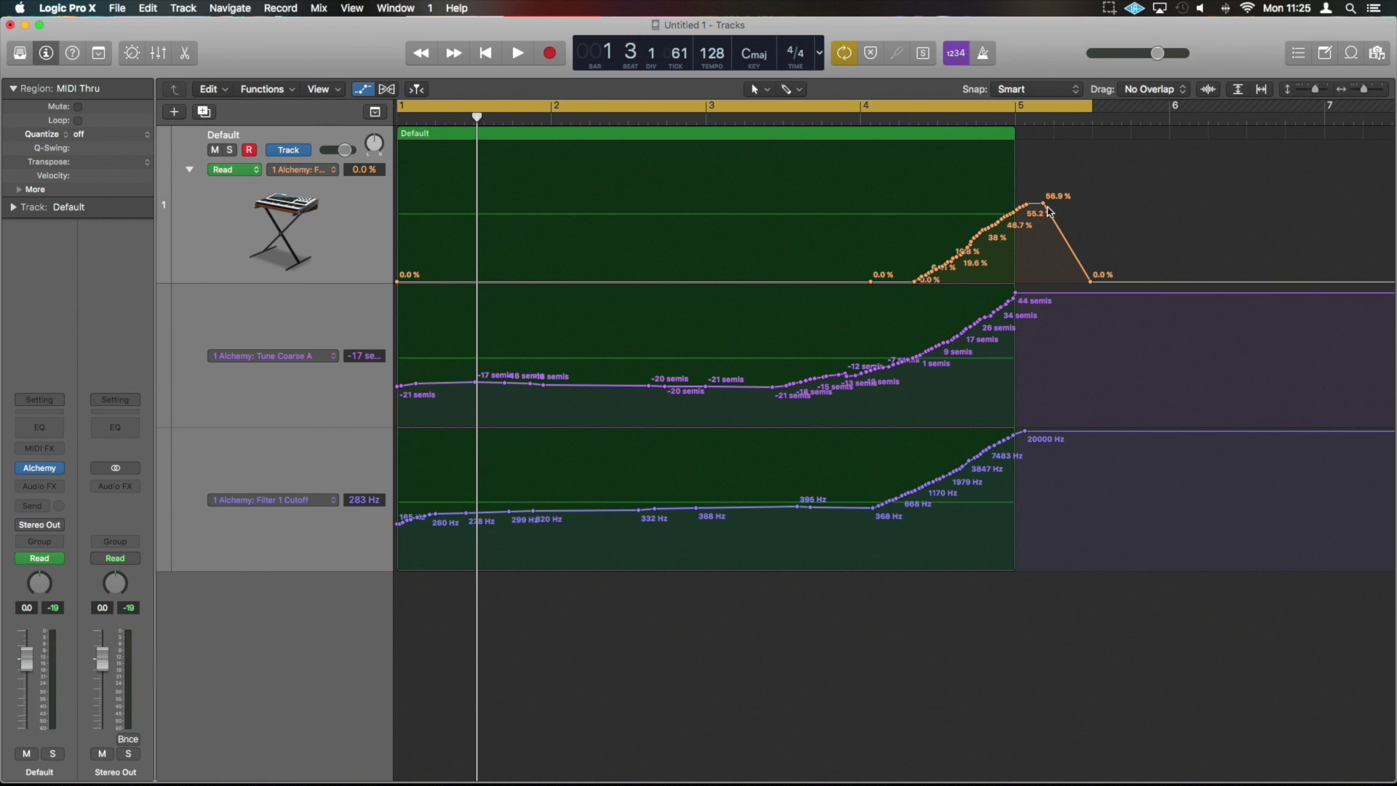
left_click_drag(1044, 206, 1070, 204)
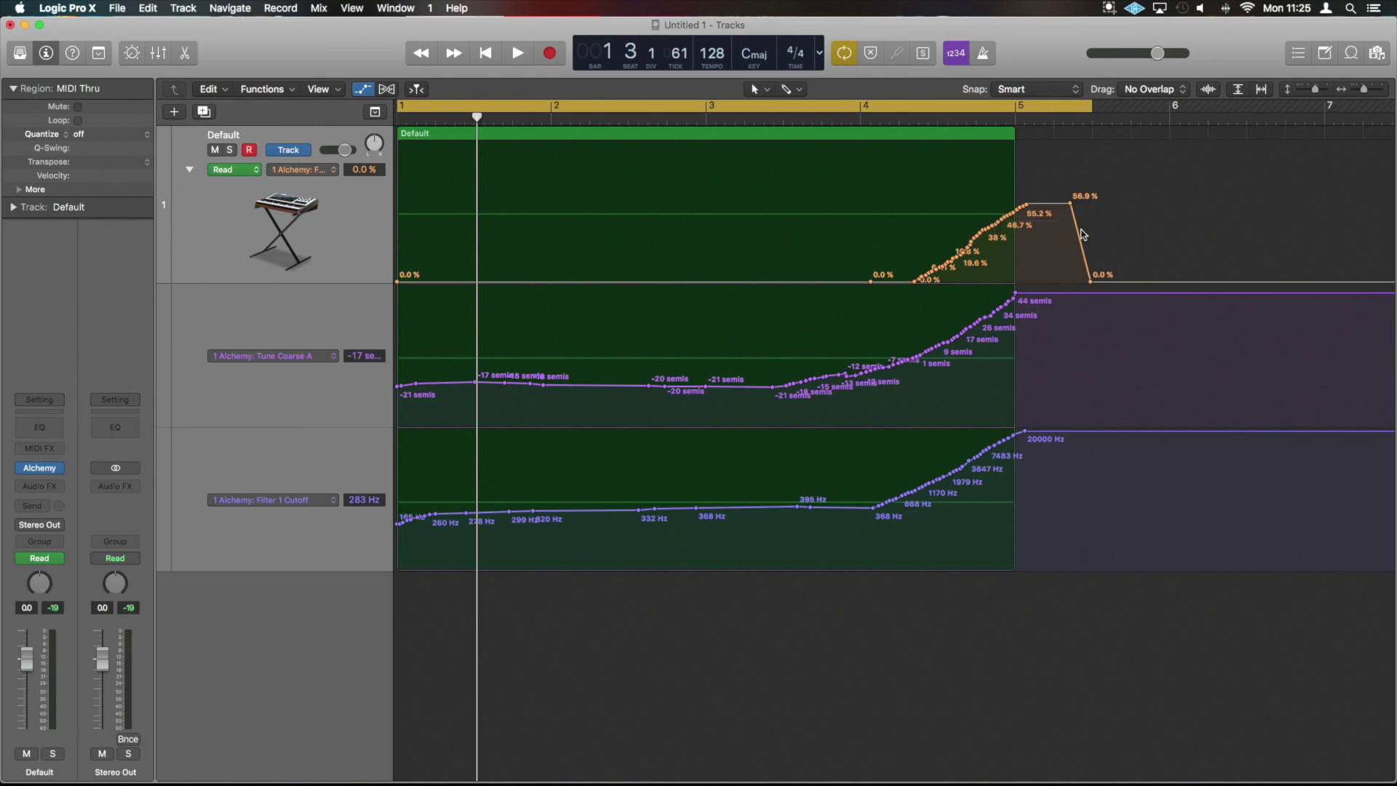
left_click(1095, 289)
left_click_drag(1094, 286, 1155, 282)
left_click_drag(1091, 106, 1169, 108)
key("space")
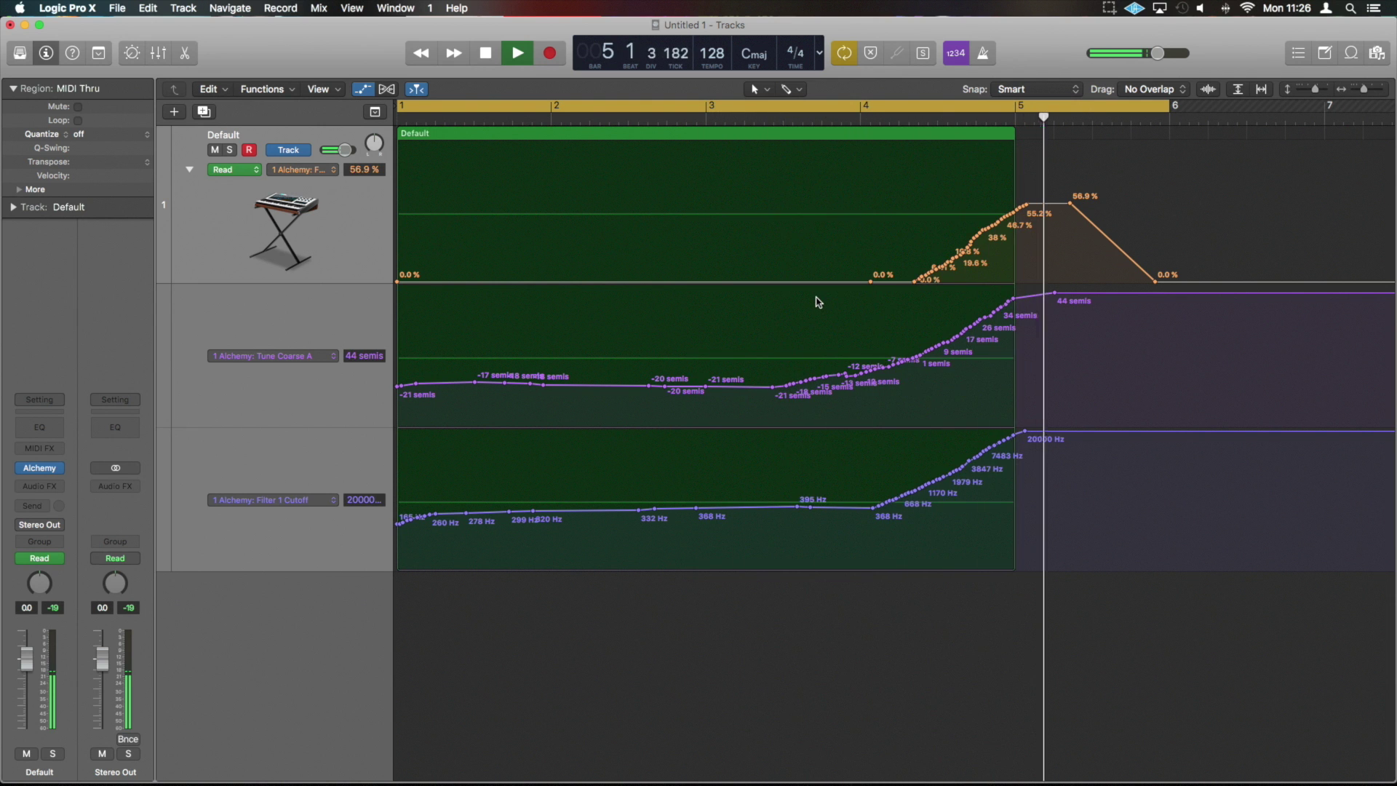
Stop playback and delete the early Tune Coarse points, including the -21 and -17 semis ones.
key("space")
left_click(708, 387)
key("Delete")
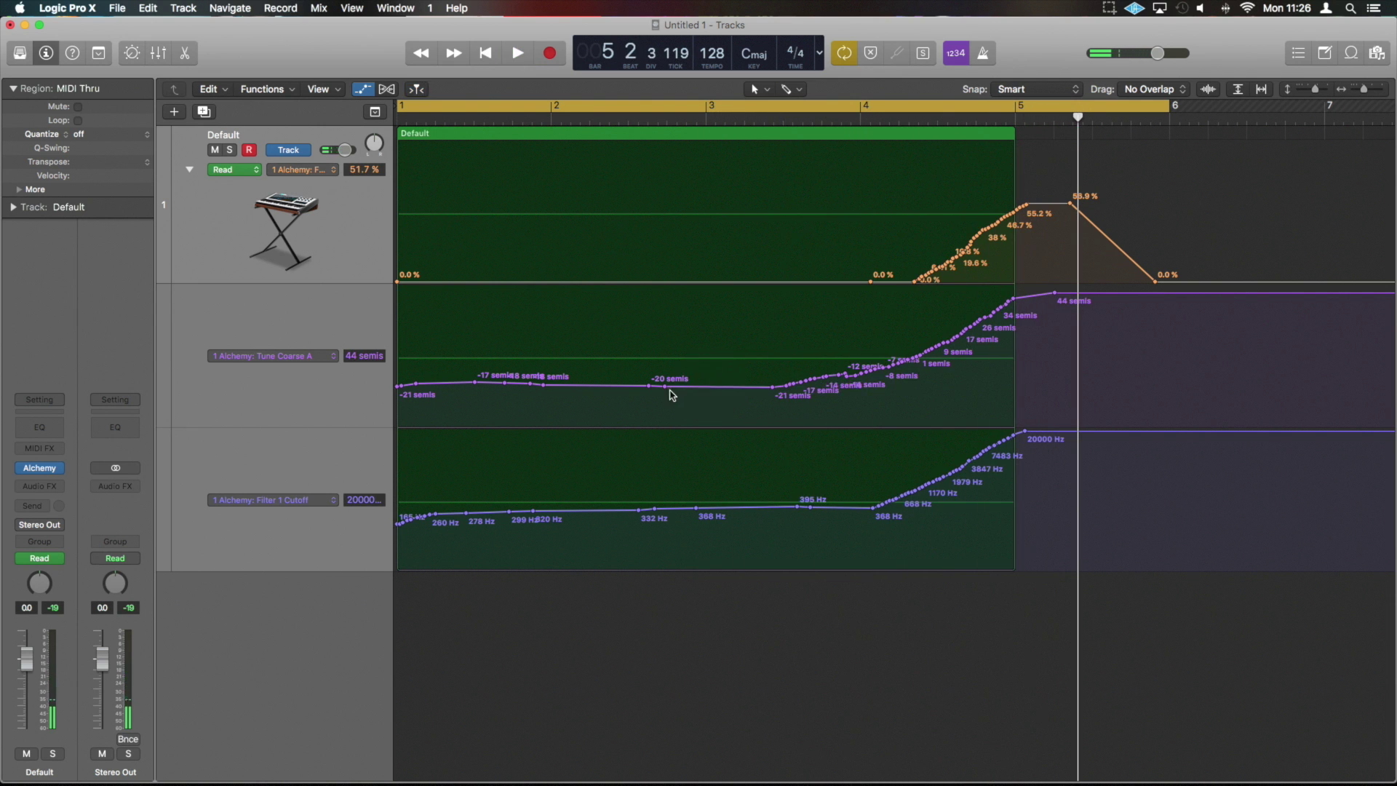
left_click(666, 387)
key("Delete")
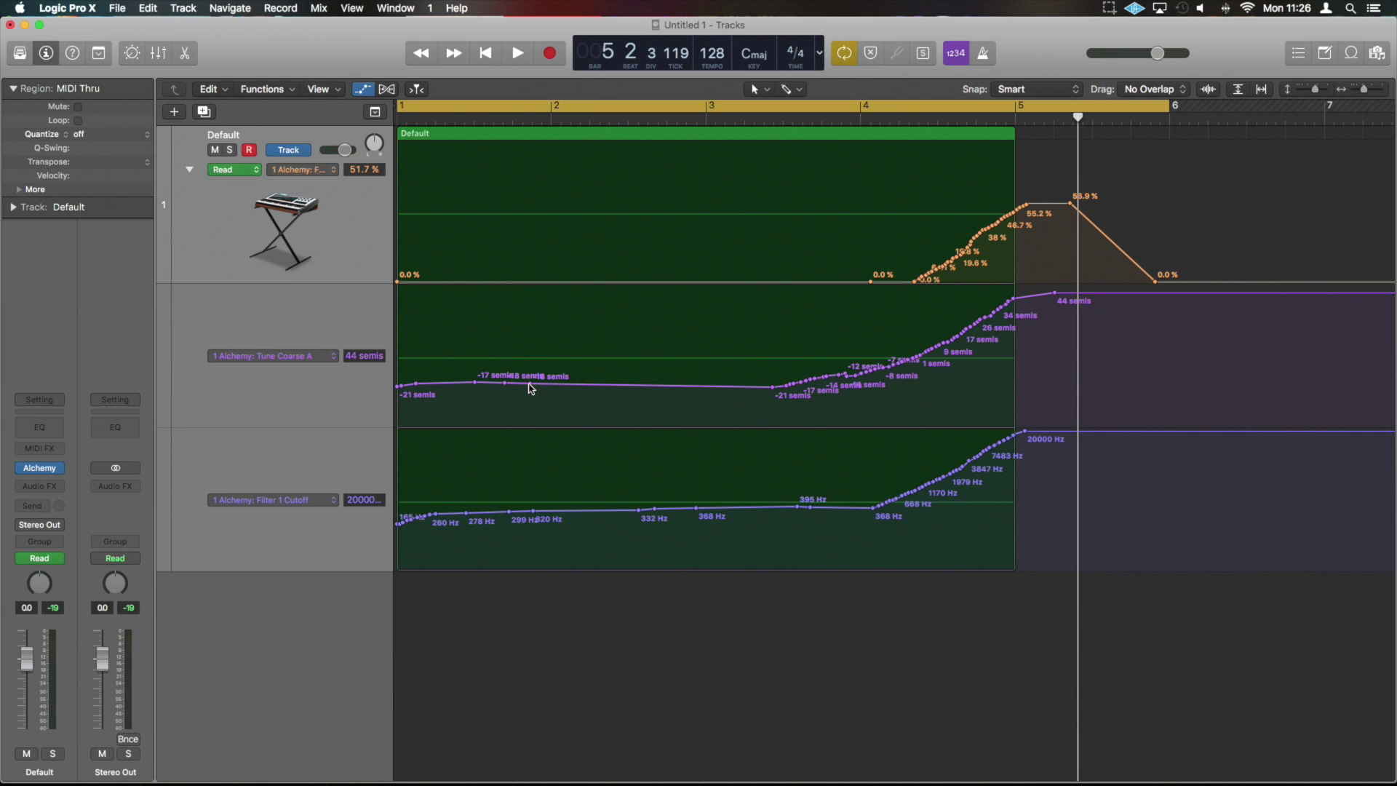
key("Delete")
left_click(476, 382)
key("Delete")
key("Delete")
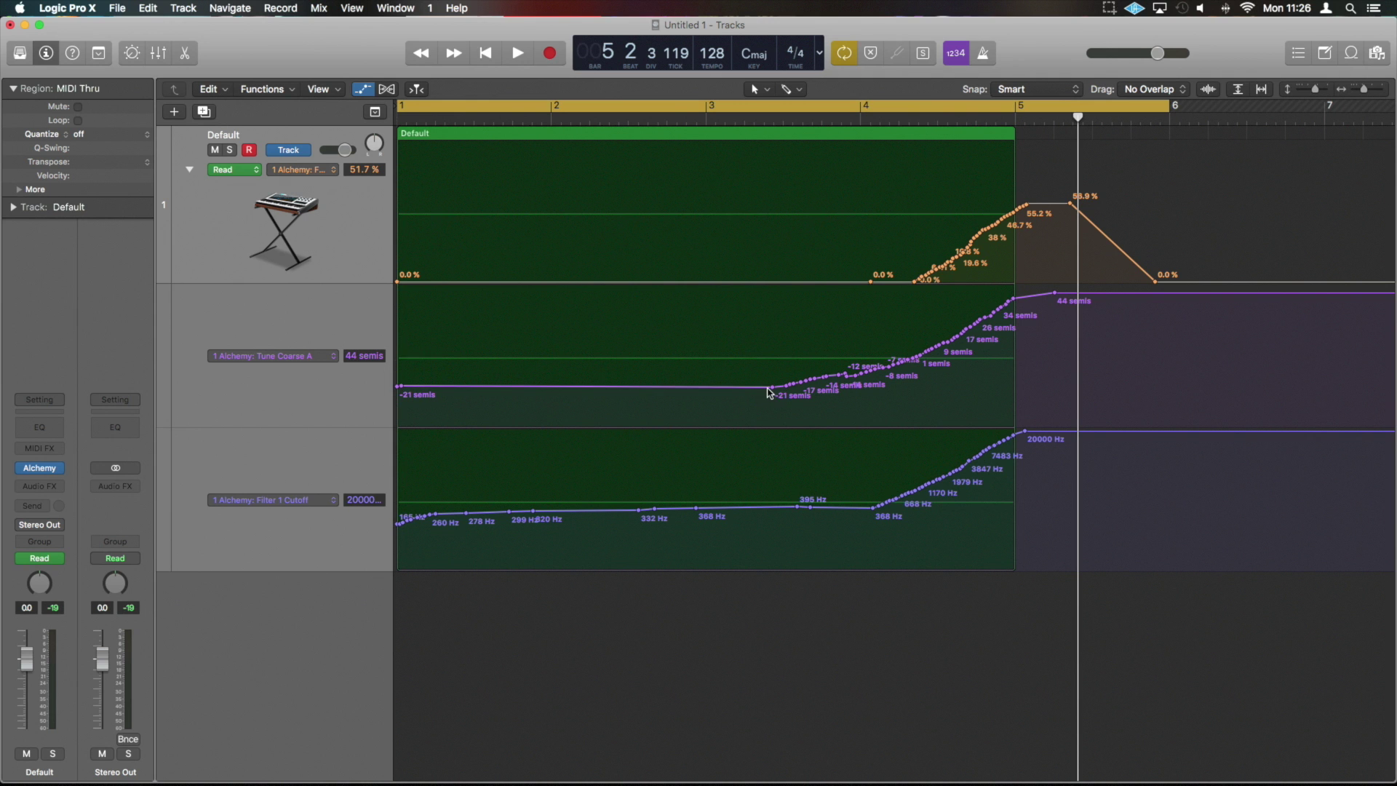
Raise the remaining tune point from -21 to -9 semis, audition the pitch rise, and reopen Alchemy.
left_click_drag(774, 392, 772, 370)
key("space")
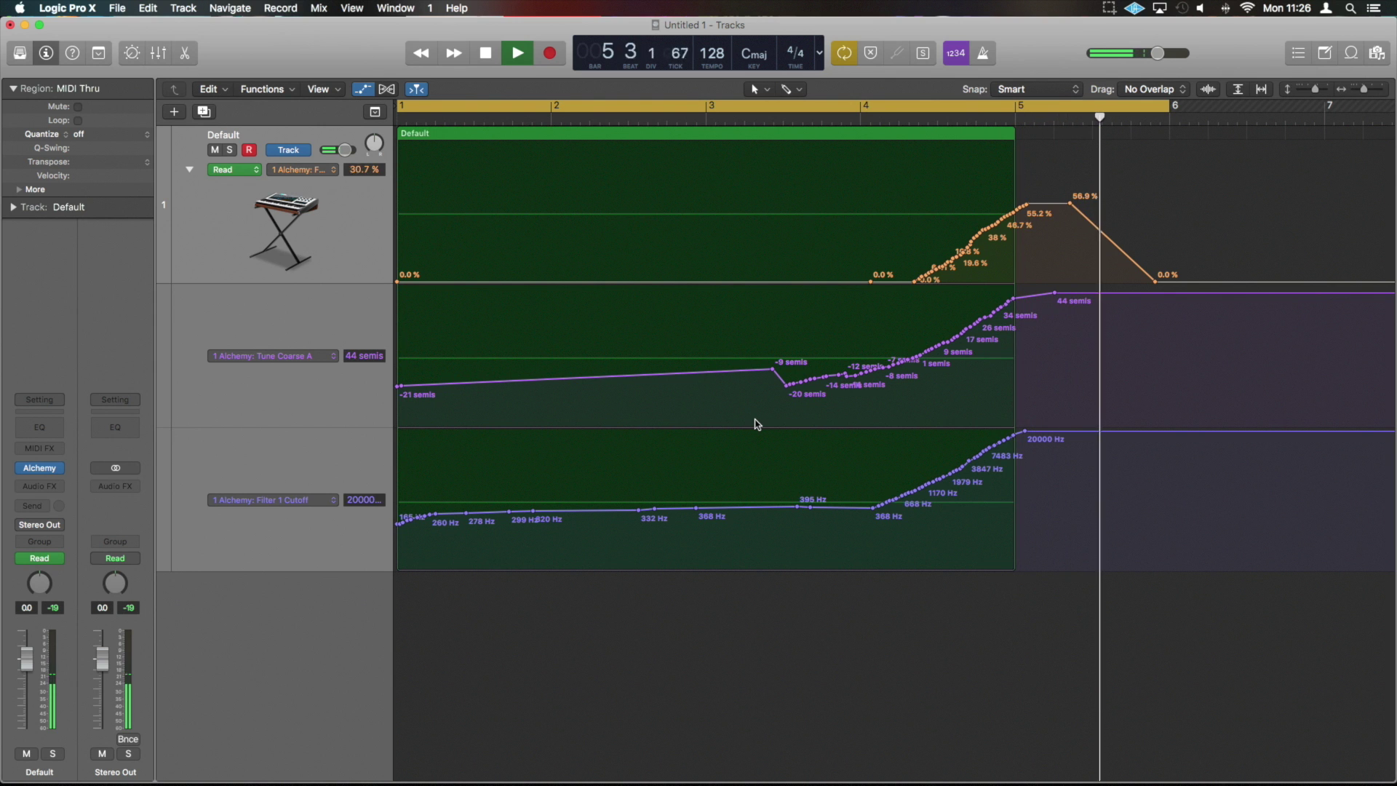
key("space")
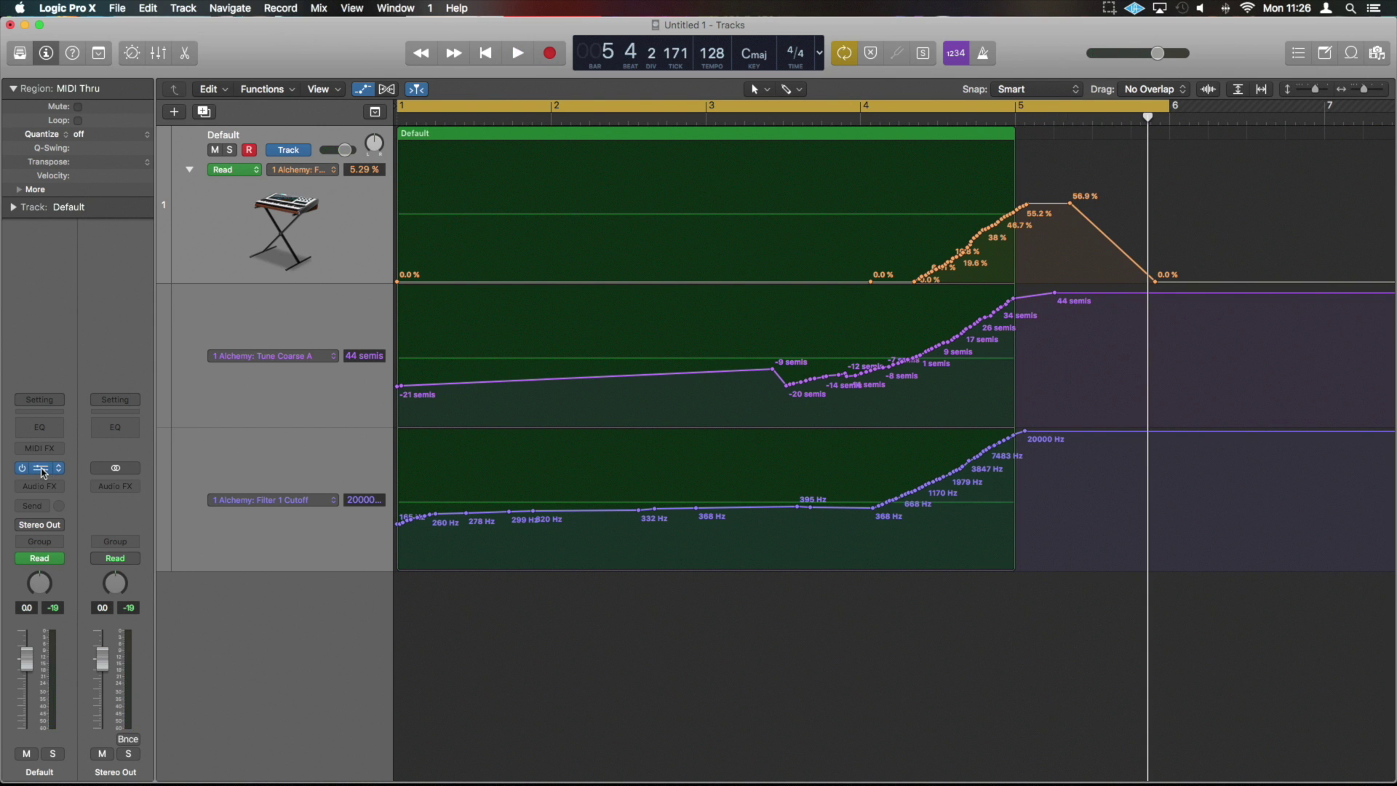
key("v")
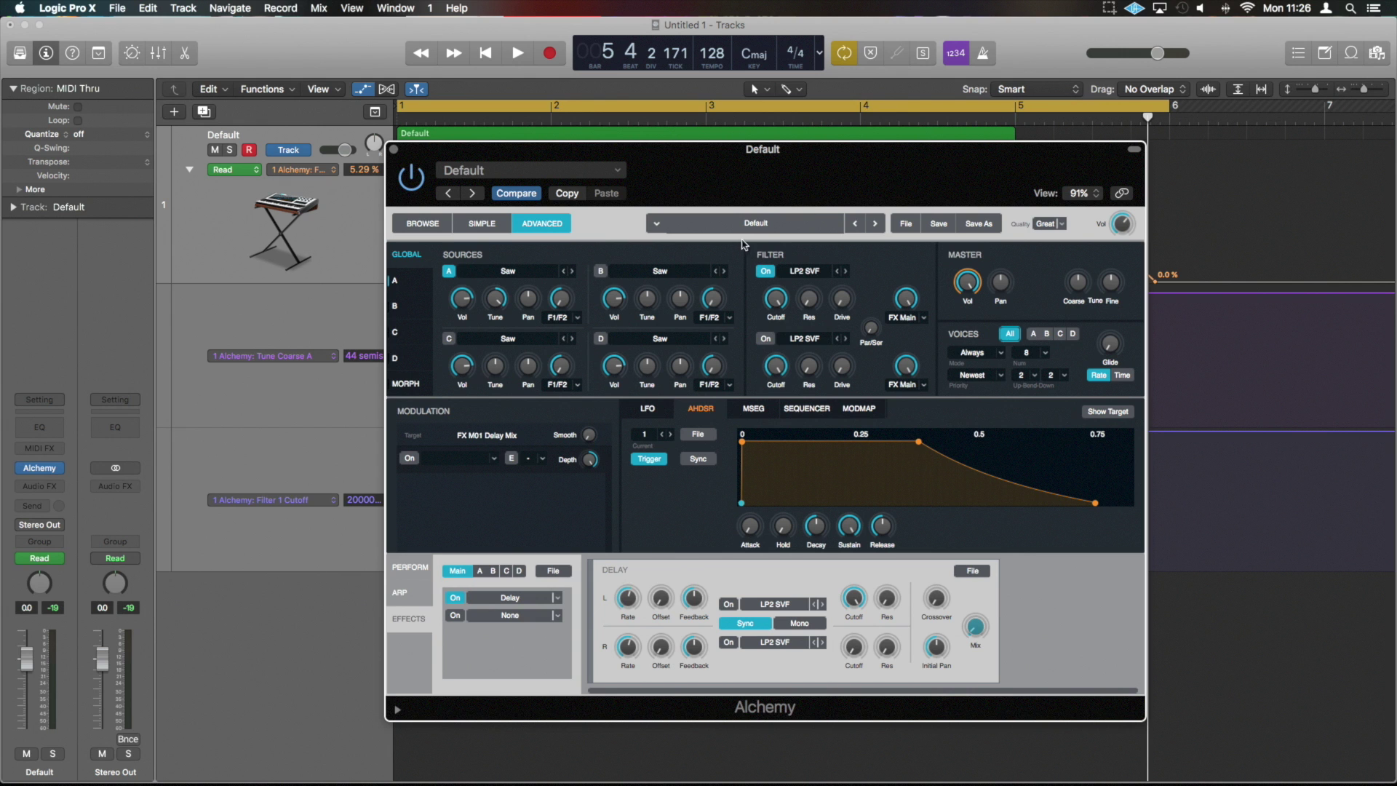
Audition the loop, then lower Source B's Tune to about -1 semis.
key("space")
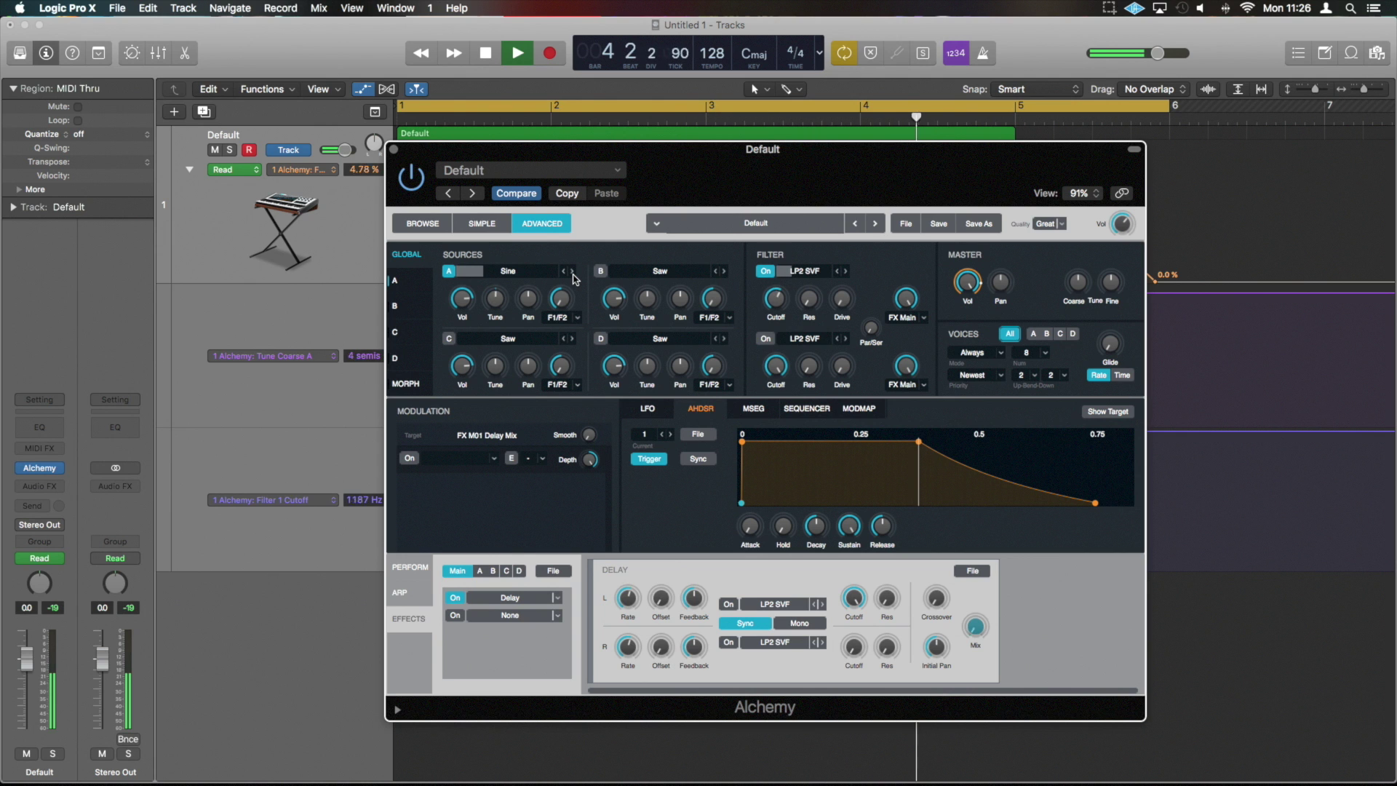
key("space")
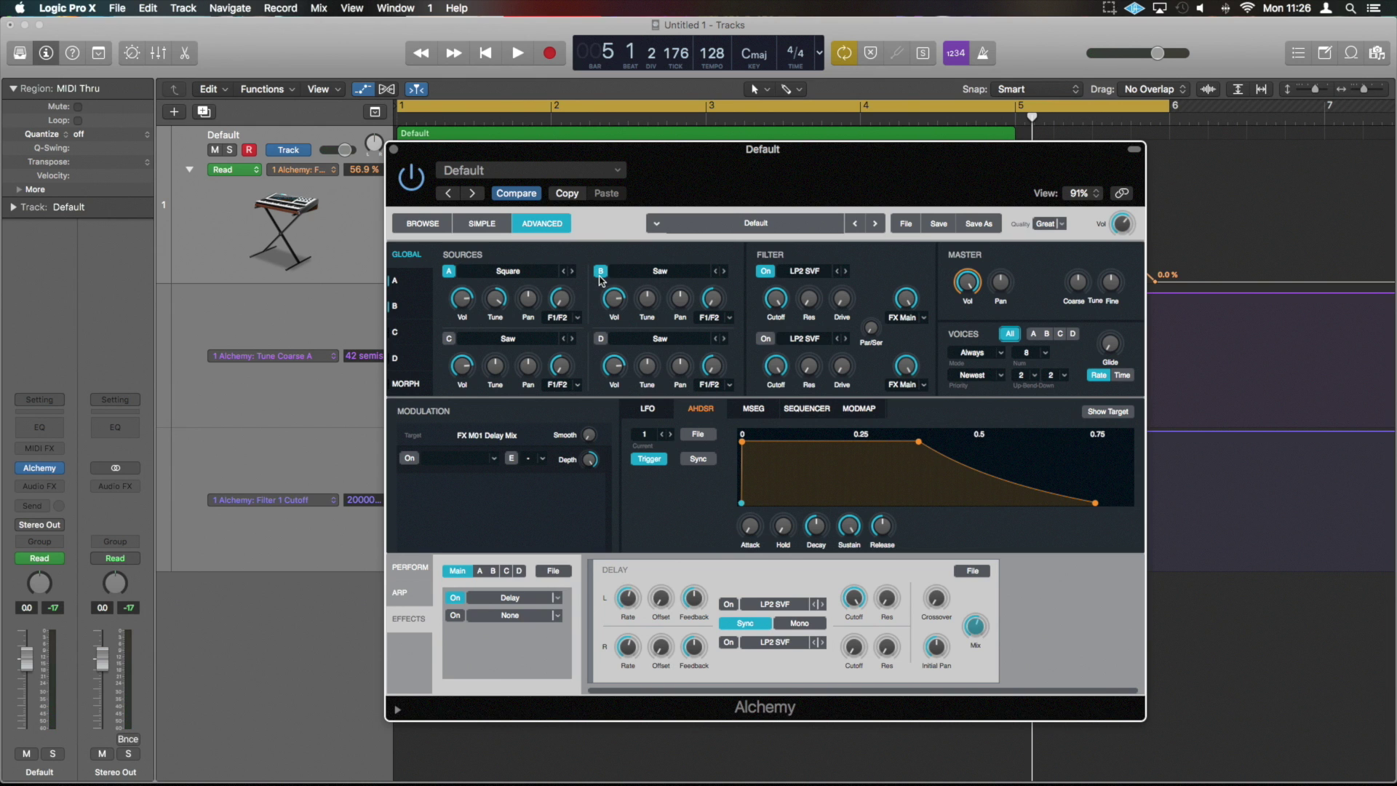
left_click_drag(647, 306, 653, 331)
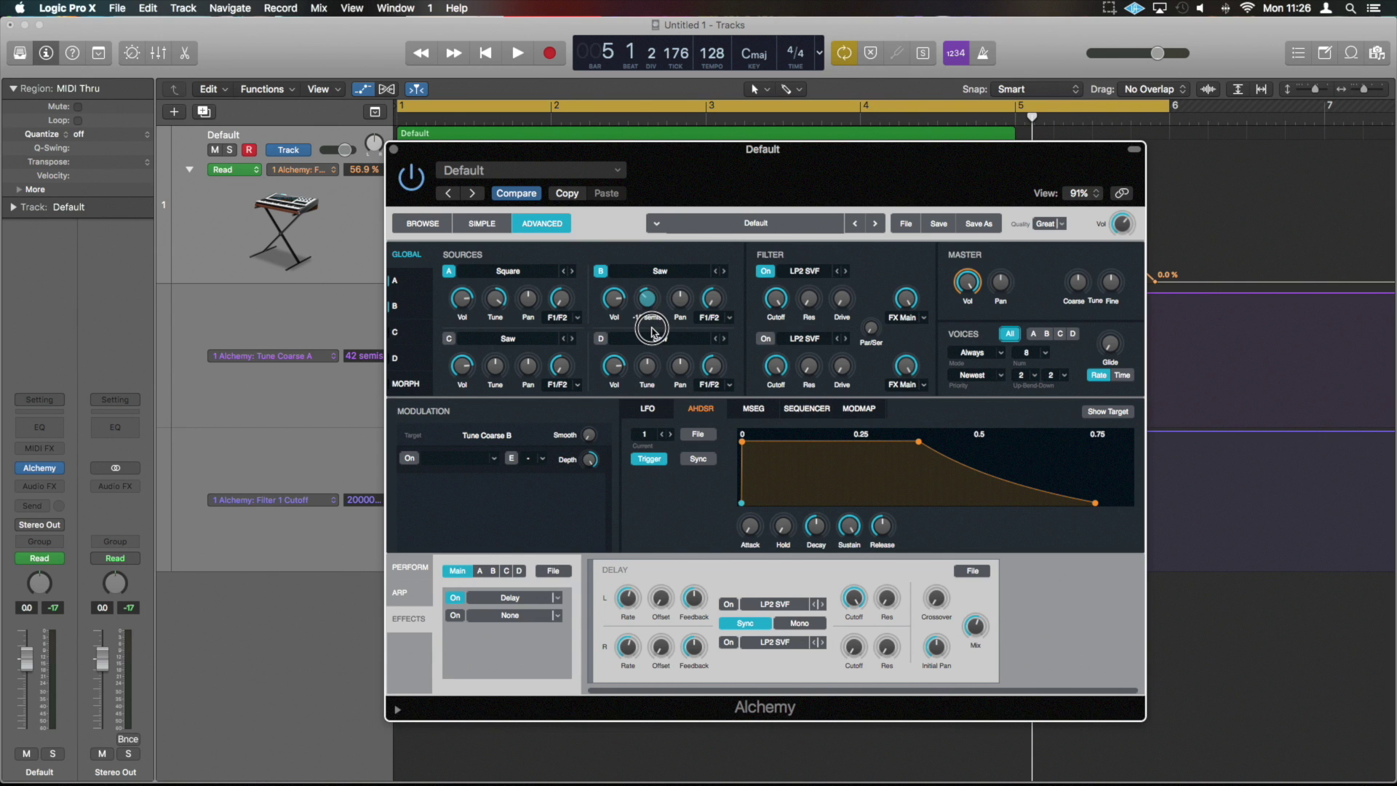